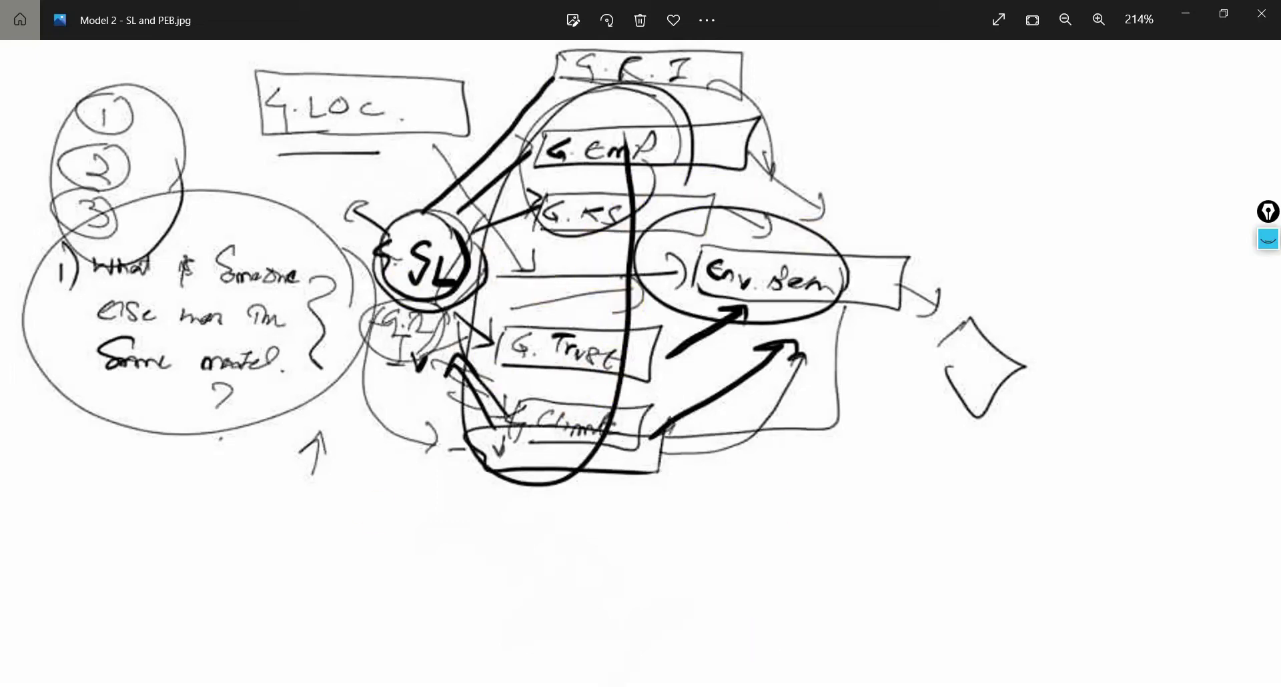
Switch from the Photos sketch back to the PowerPoint presentation
{"action": "key", "text": "alt+Tab"}
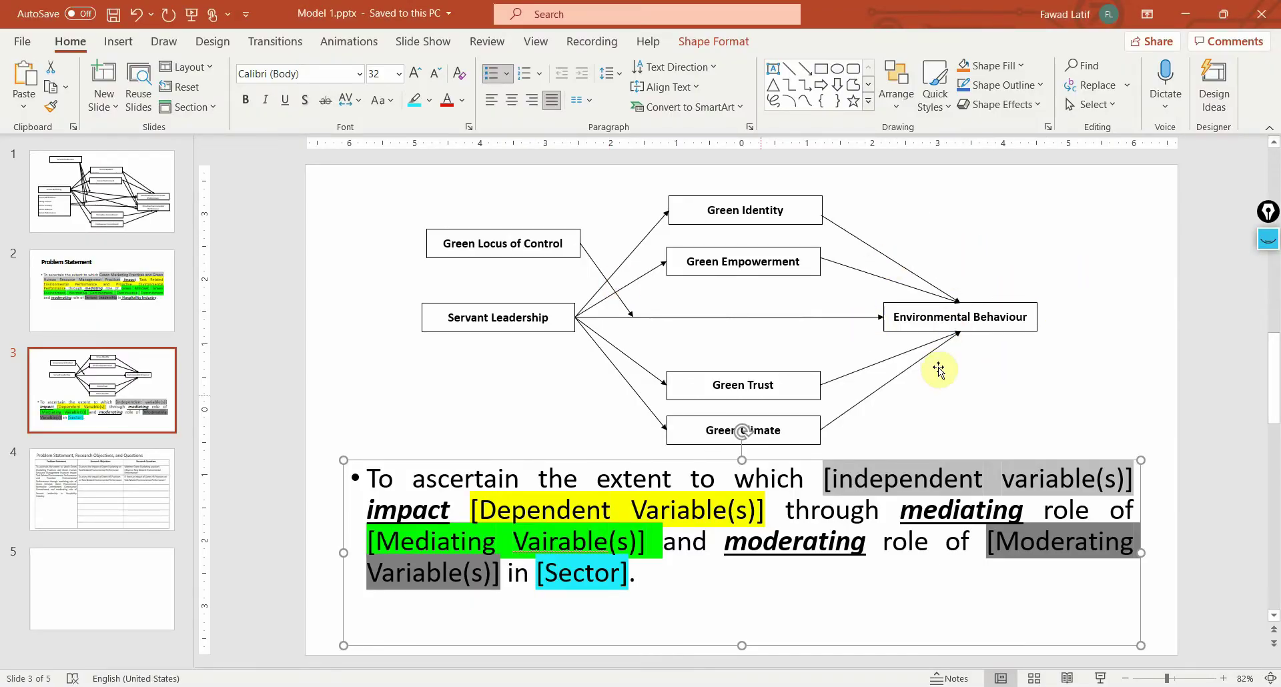
{"action": "left_click", "coordinate": [119, 263]}
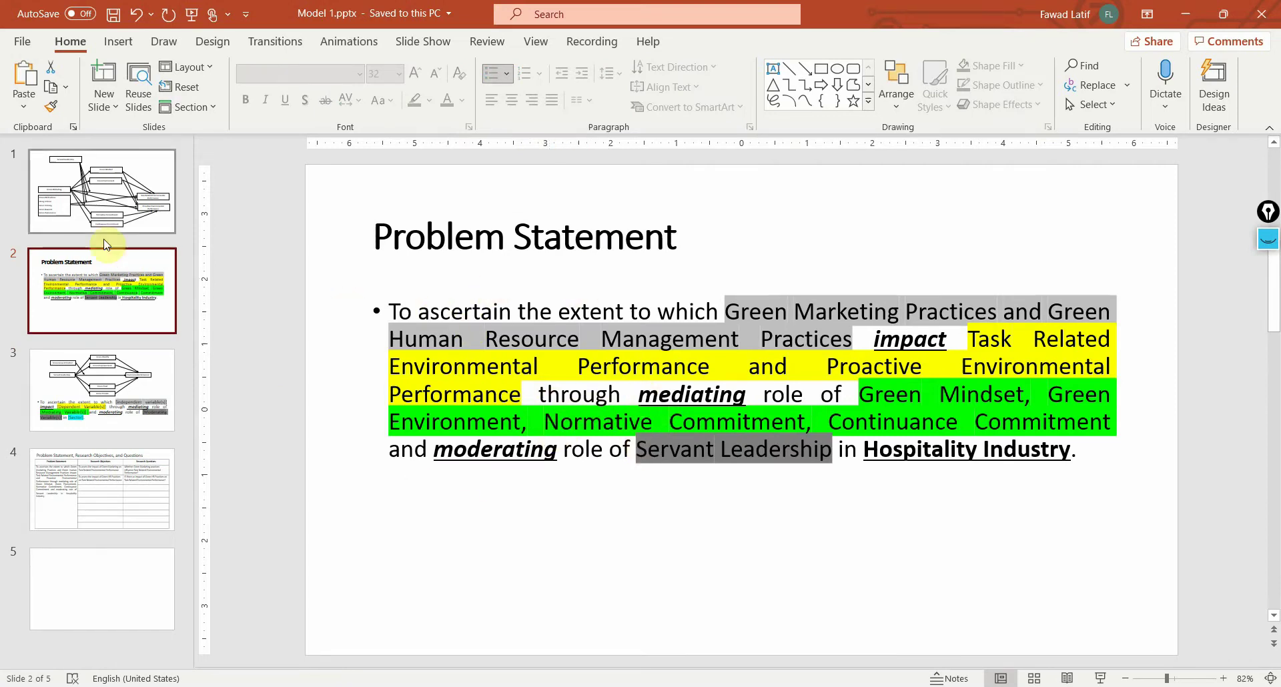
{"action": "left_click", "coordinate": [74, 221]}
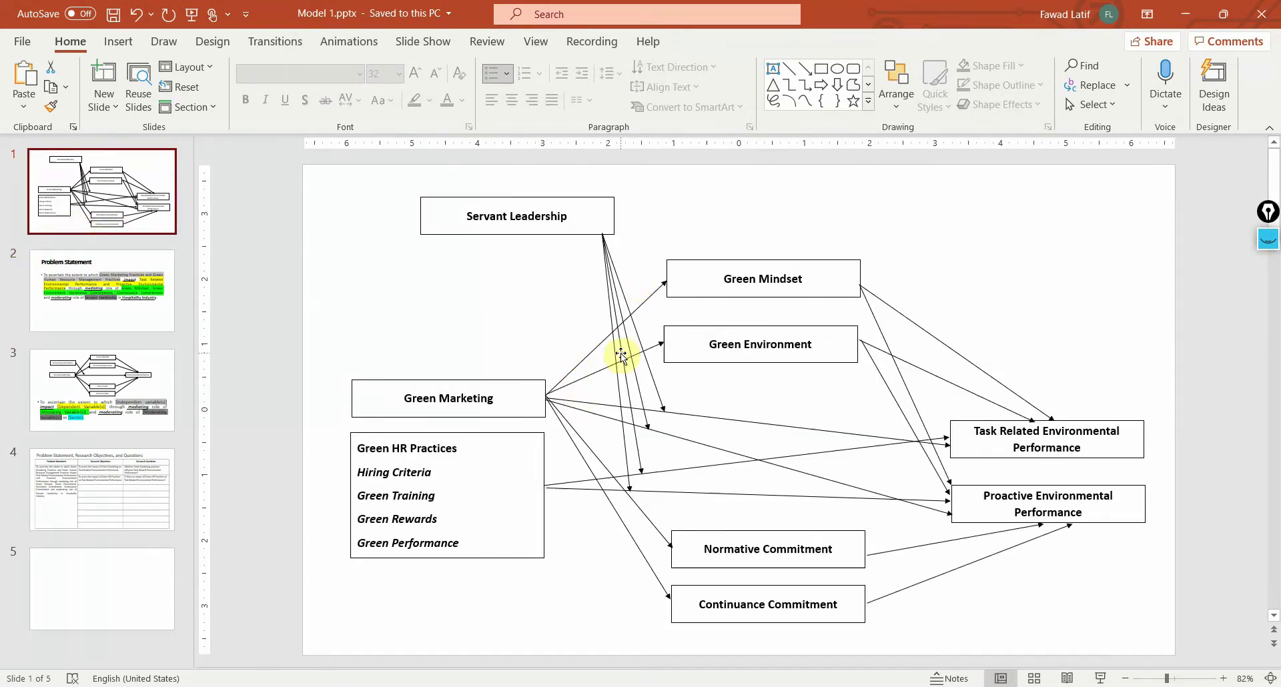
{"action": "left_click", "coordinate": [141, 394]}
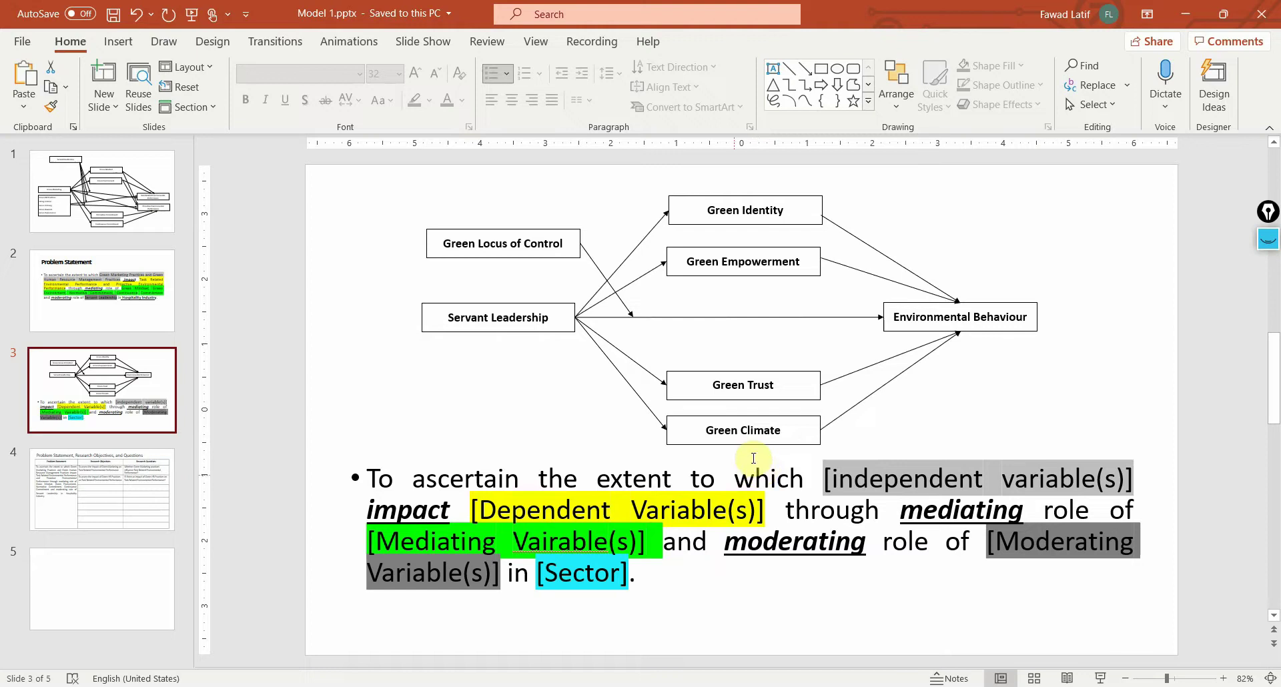
Replace the independent-variable placeholder with 'Servant Leadership' and change 'impact' to 'impacts'
{"action": "left_click", "coordinate": [374, 475]}
{"action": "left_click_drag", "start_coordinate": [373, 475], "coordinate": [1128, 484]}
{"action": "left_click", "coordinate": [847, 472]}
{"action": "left_click", "coordinate": [820, 472]}
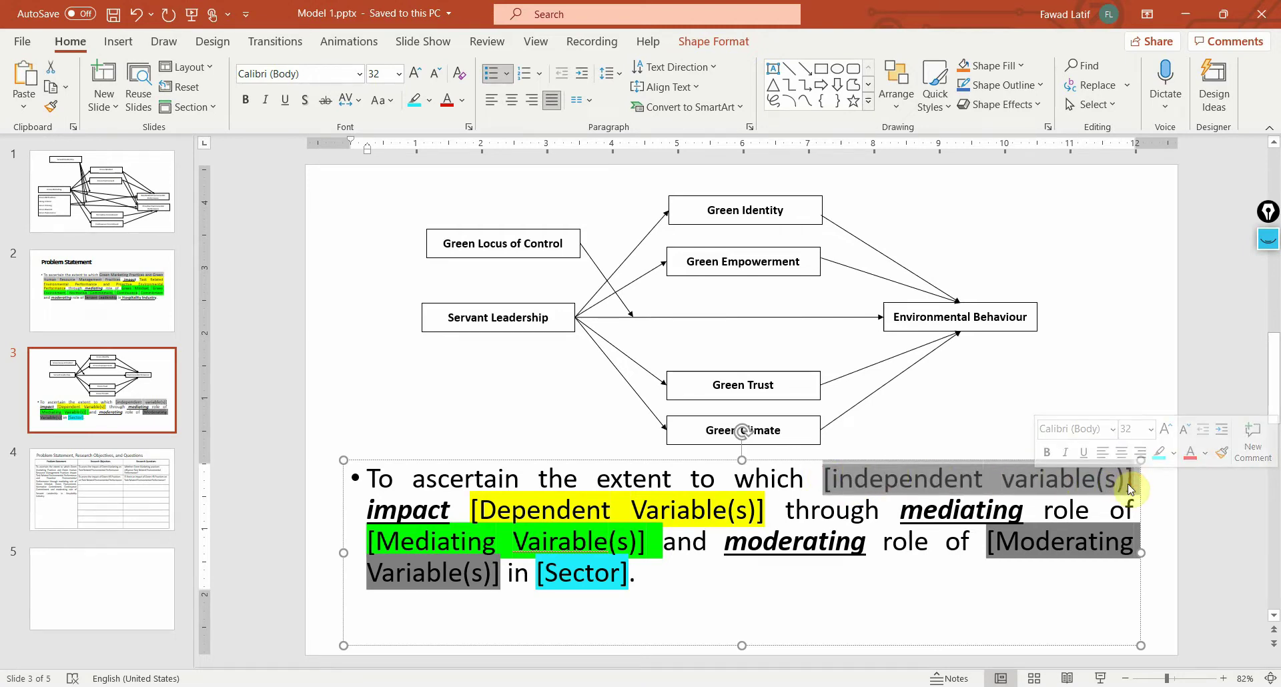
{"action": "type", "text": "Serva"}
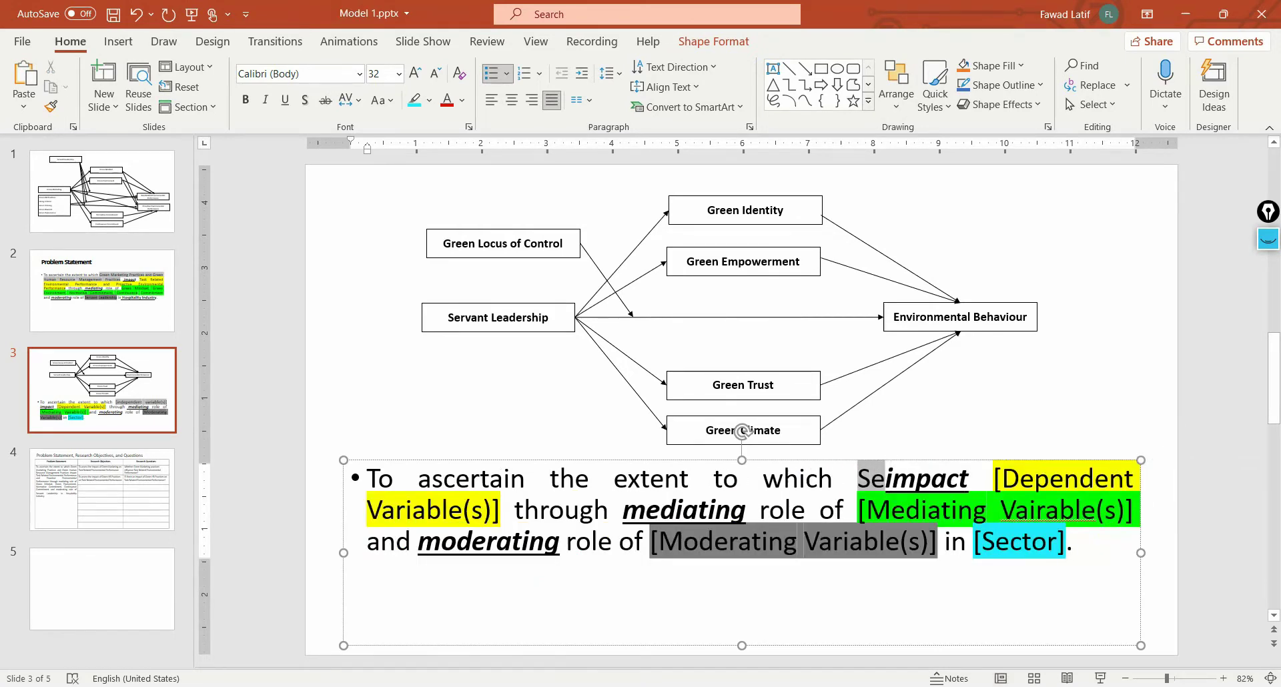
{"action": "type", "text": "nr Leaders"}
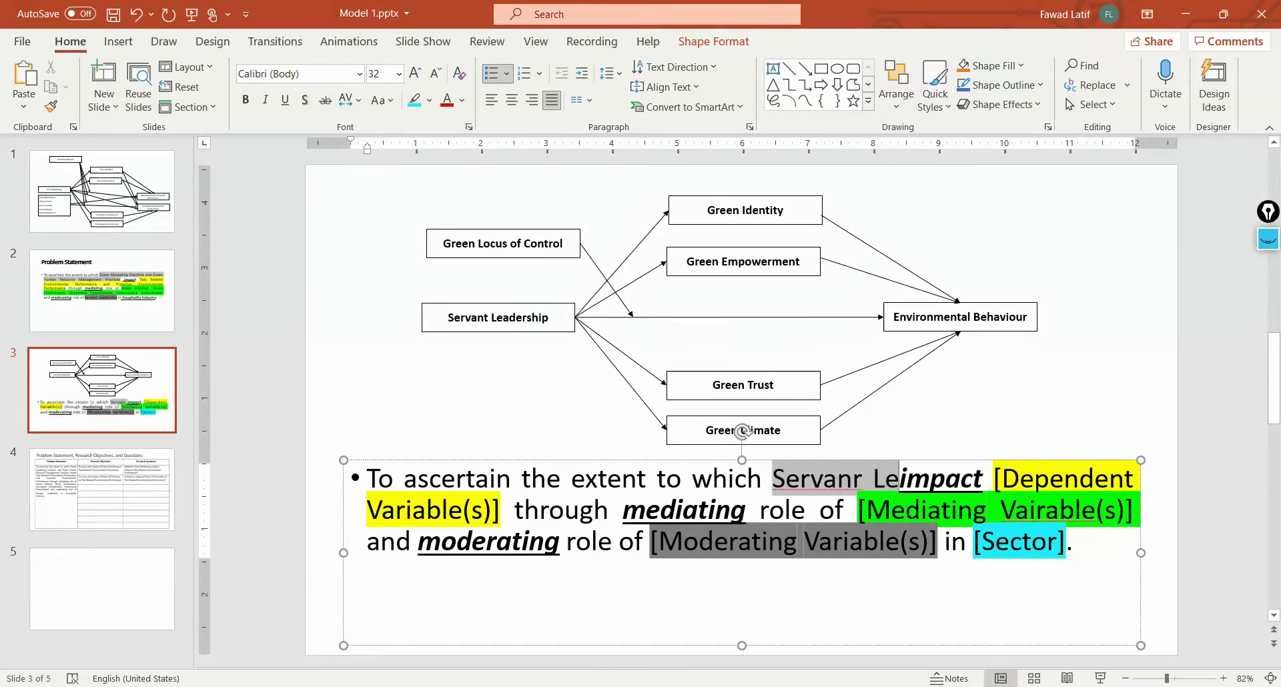
{"action": "type", "text": "hip"}
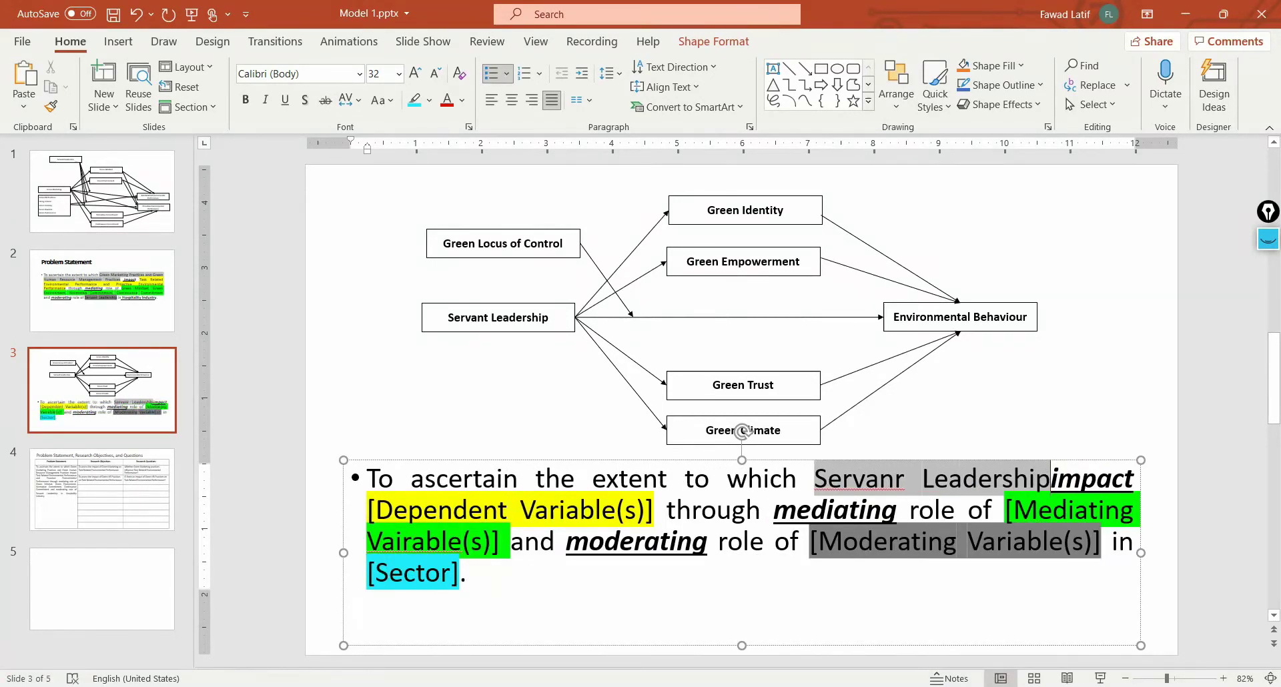
{"action": "key", "text": "shift+Left"}
{"action": "type", "text": "t"}
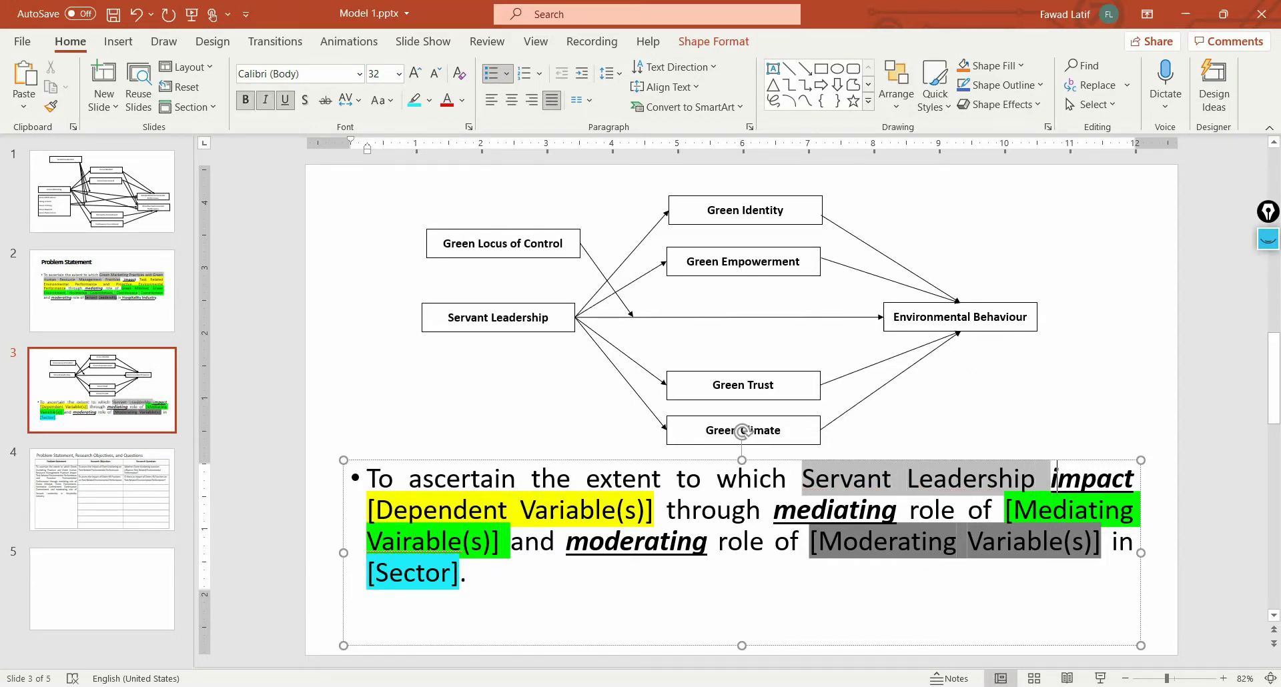
{"action": "type", "text": " s"}
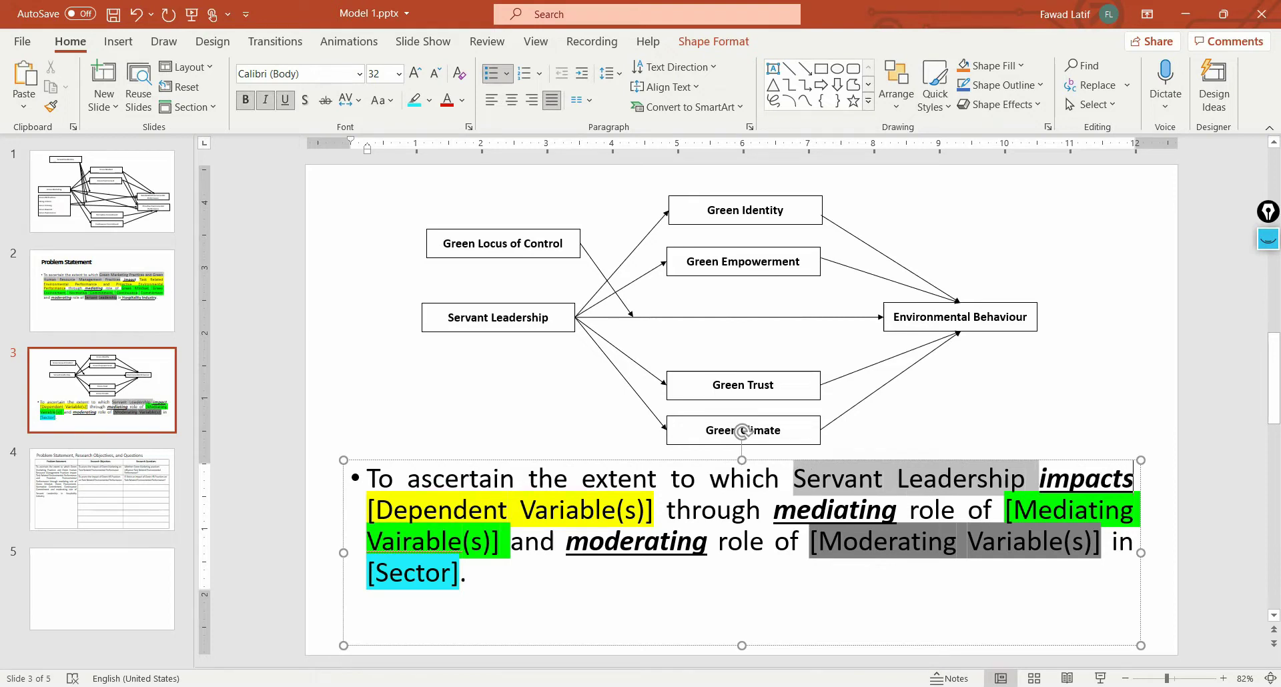
Replace the dependent-variable placeholder with 'Environmental Behavior' and begin the mediator list
{"action": "key", "text": "Right"}
{"action": "key", "text": "shift+Right"}
{"action": "key", "text": "shift+Right"}
{"action": "key", "text": "shift+Right"}
{"action": "key", "text": "shift+Right"}
{"action": "key", "text": "shift+Right"}
{"action": "key", "text": "shift+Right"}
{"action": "key", "text": "shift+Right"}
{"action": "key", "text": "shift+Right"}
{"action": "key", "text": "shift+Right"}
{"action": "key", "text": "shift+Right"}
{"action": "key", "text": "shift+Right"}
{"action": "key", "text": "shift+Right"}
{"action": "key", "text": "shift+Right"}
{"action": "key", "text": "shift+Right"}
{"action": "key", "text": "shift+Right"}
{"action": "key", "text": "shift+Right"}
{"action": "key", "text": "shift+Right"}
{"action": "key", "text": "shift+Right"}
{"action": "key", "text": "shift+Right"}
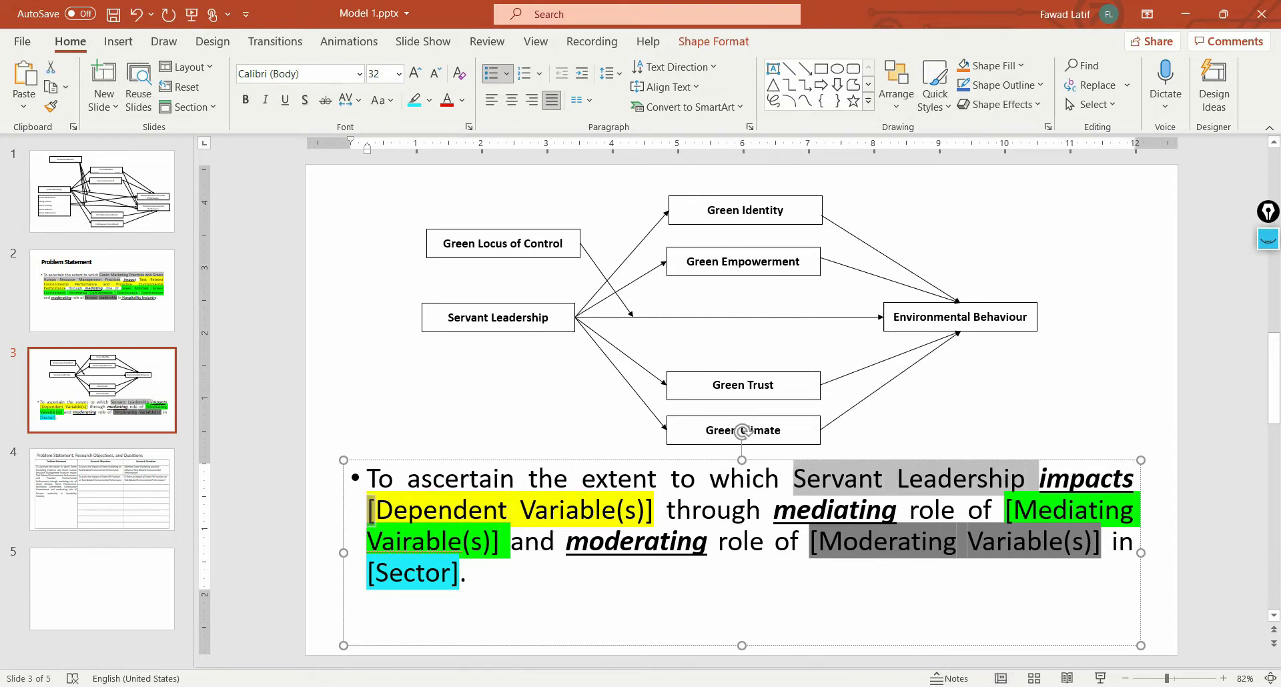
{"action": "key", "text": "shift+Right"}
{"action": "key", "text": "shift+Right"}
{"action": "key", "text": "shift+Right"}
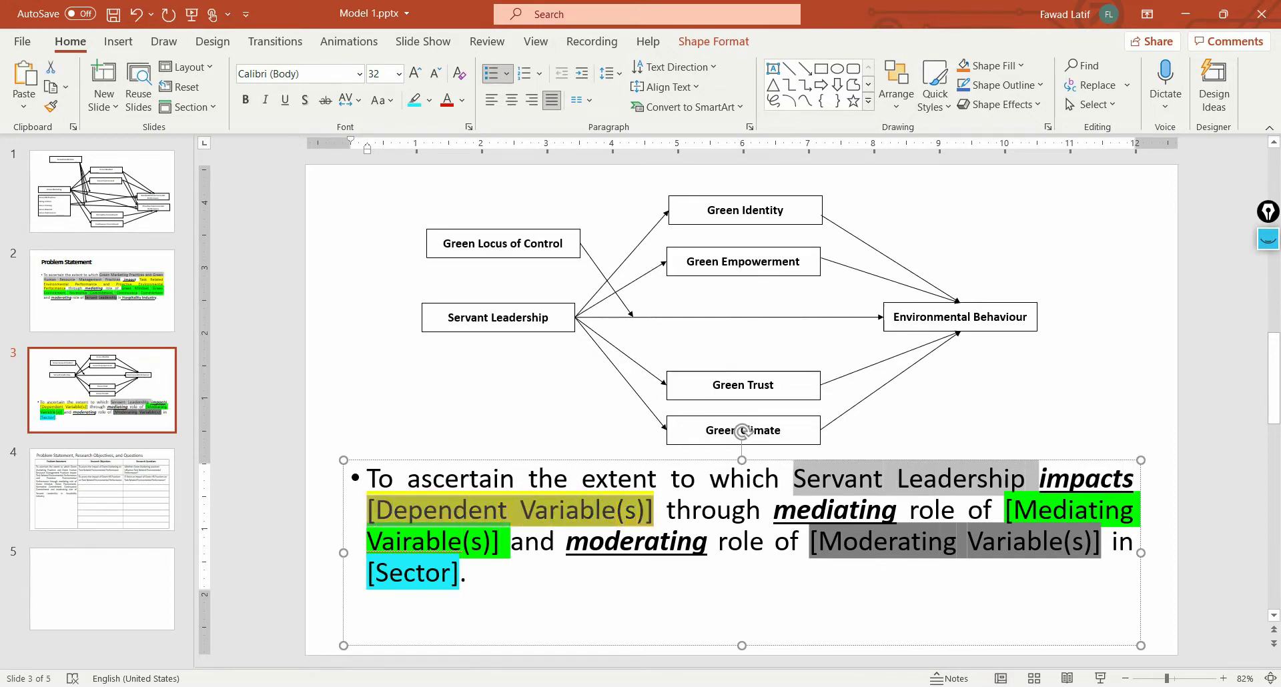
{"action": "type", "text": "Environm"}
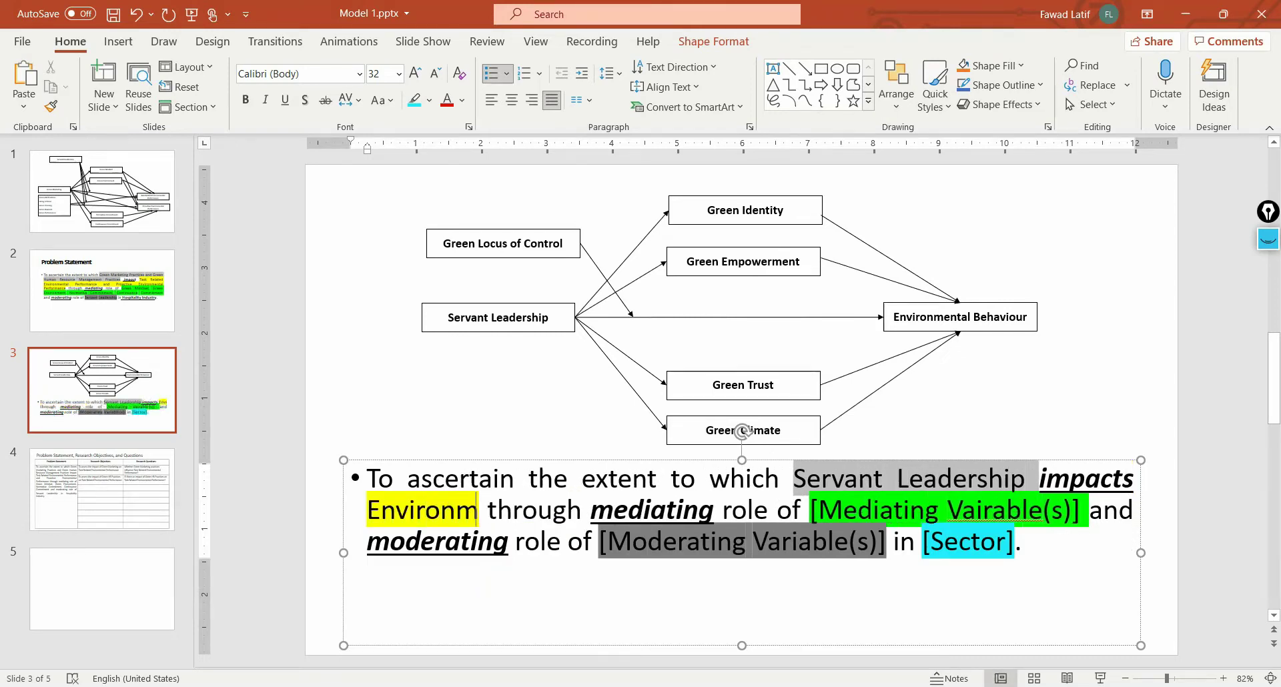
{"action": "type", "text": "ental Behavior"}
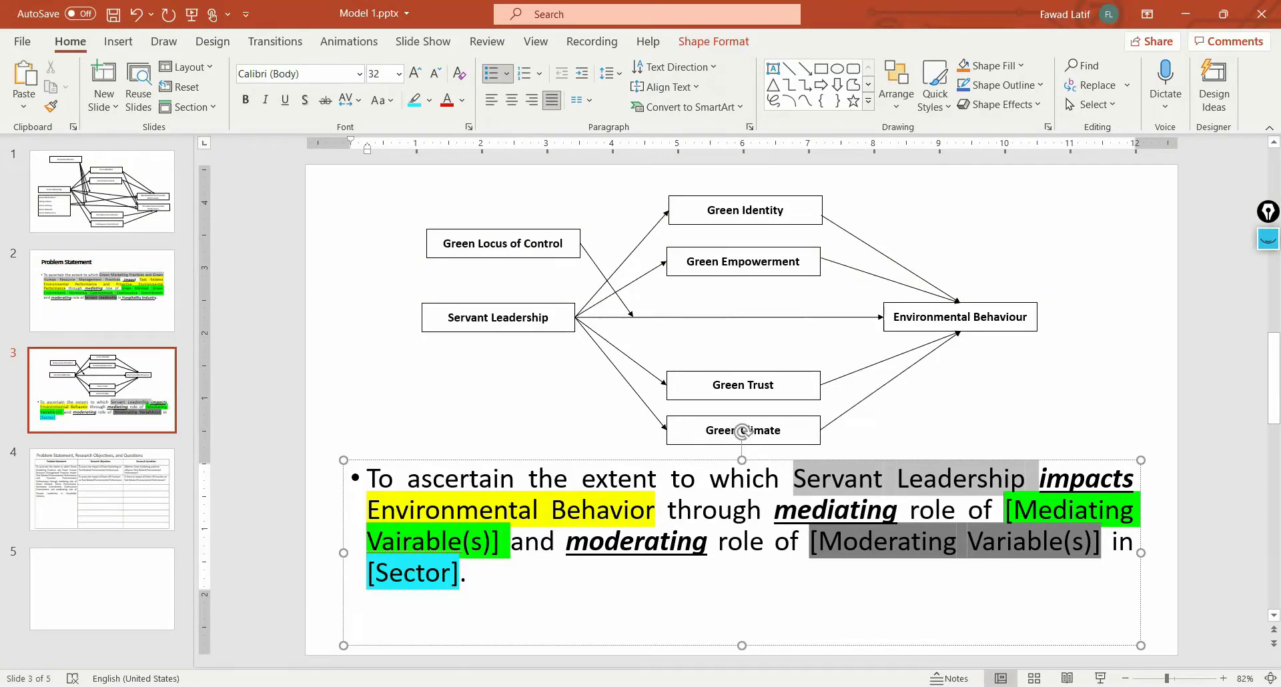
{"action": "type", "text": "Green"}
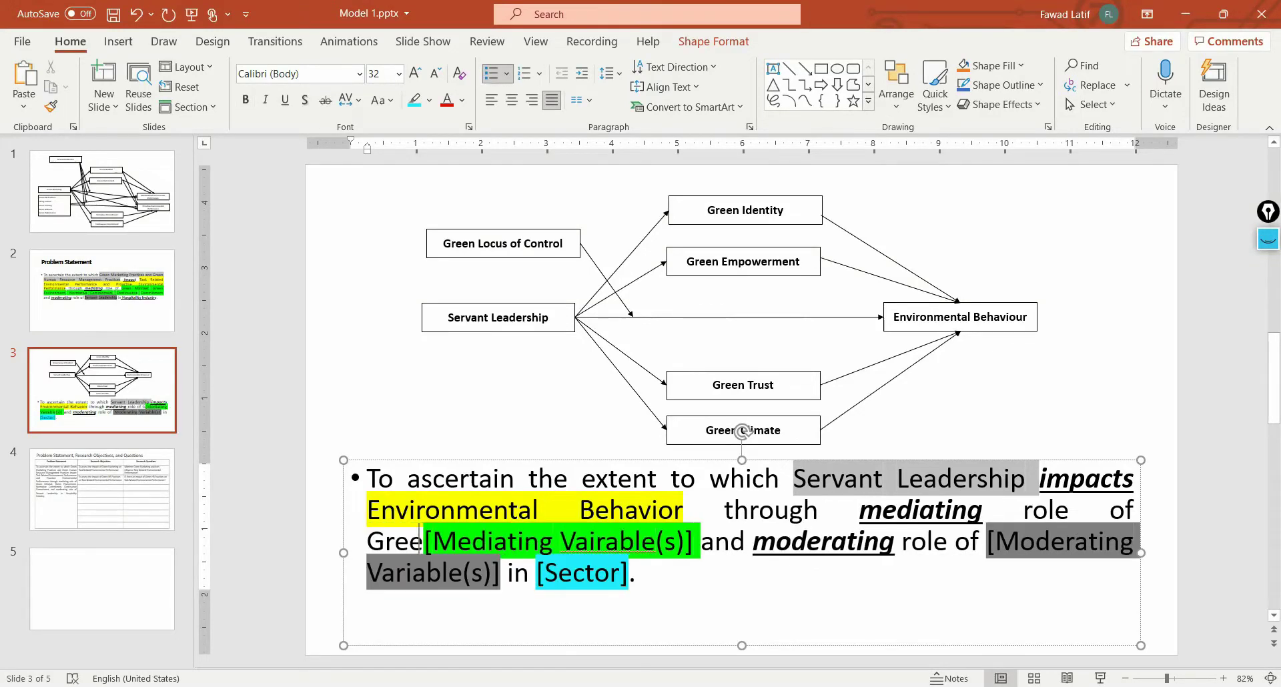
{"action": "type", "text": " Identi"}
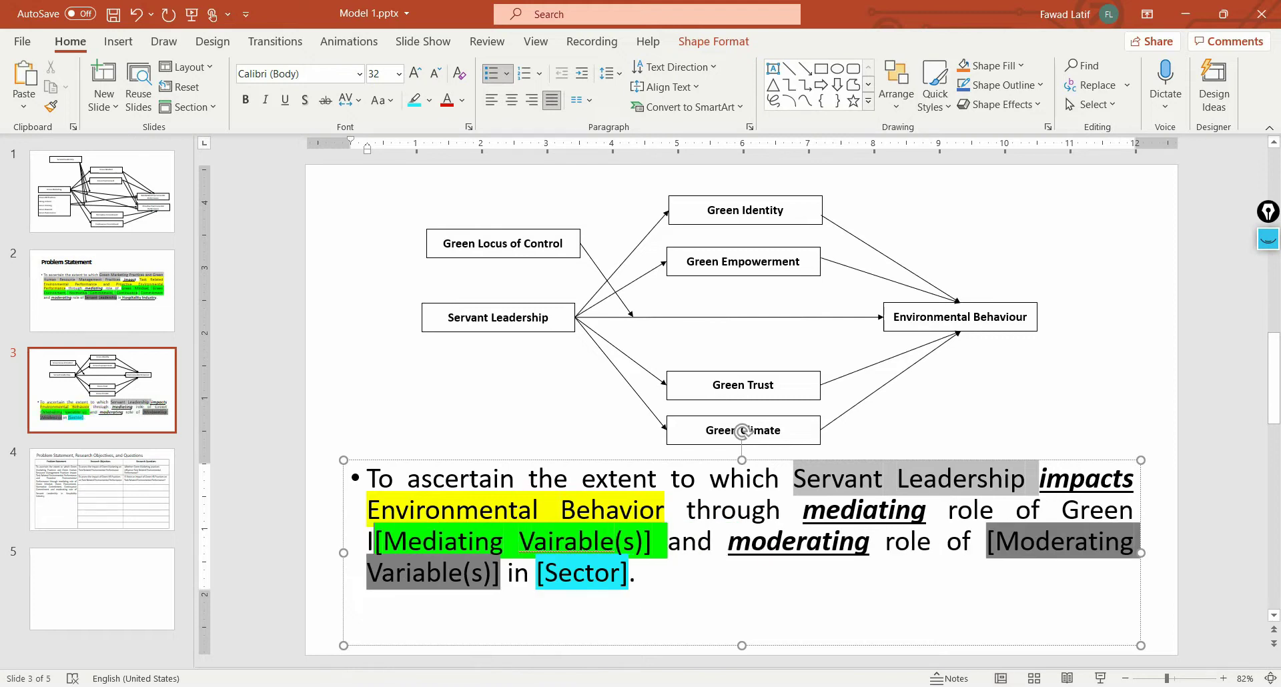
{"action": "type", "text": "ty, F"}
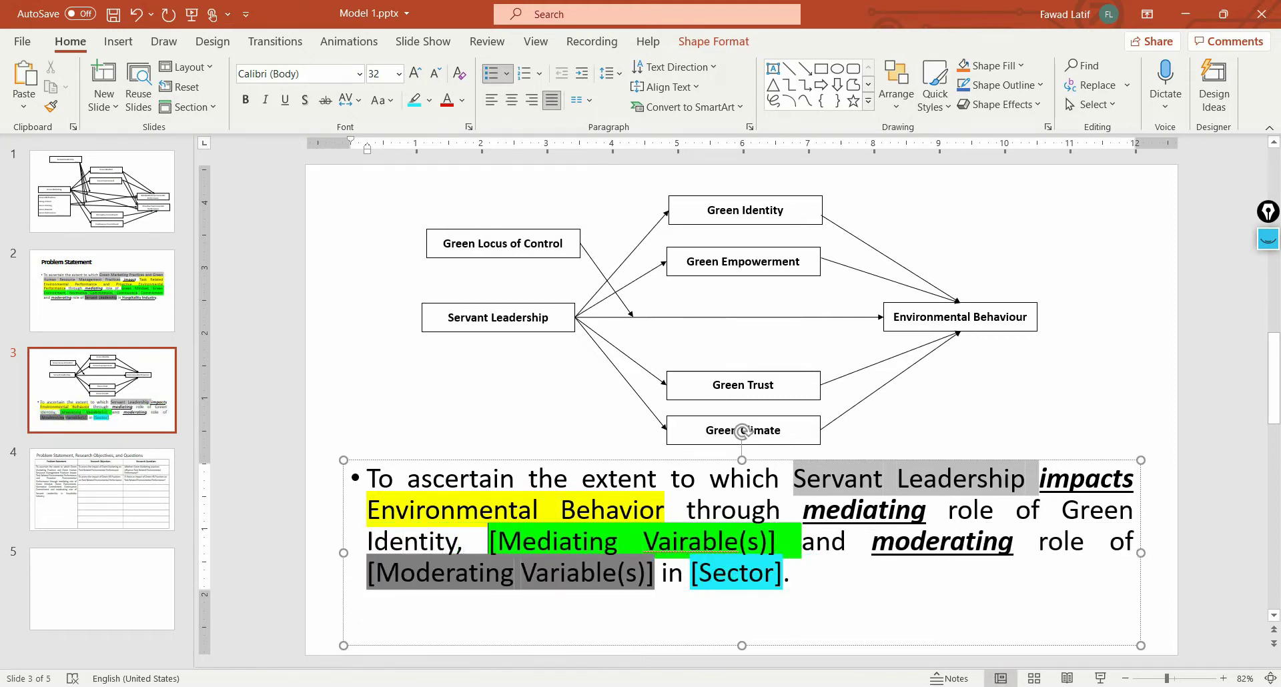
List mediators Green Identity, Green Empowerment, Green Trust and Green Climant, deleting the mediating placeholder
{"action": "key", "text": "BackSpace"}
{"action": "type", "text": "Green Empo"}
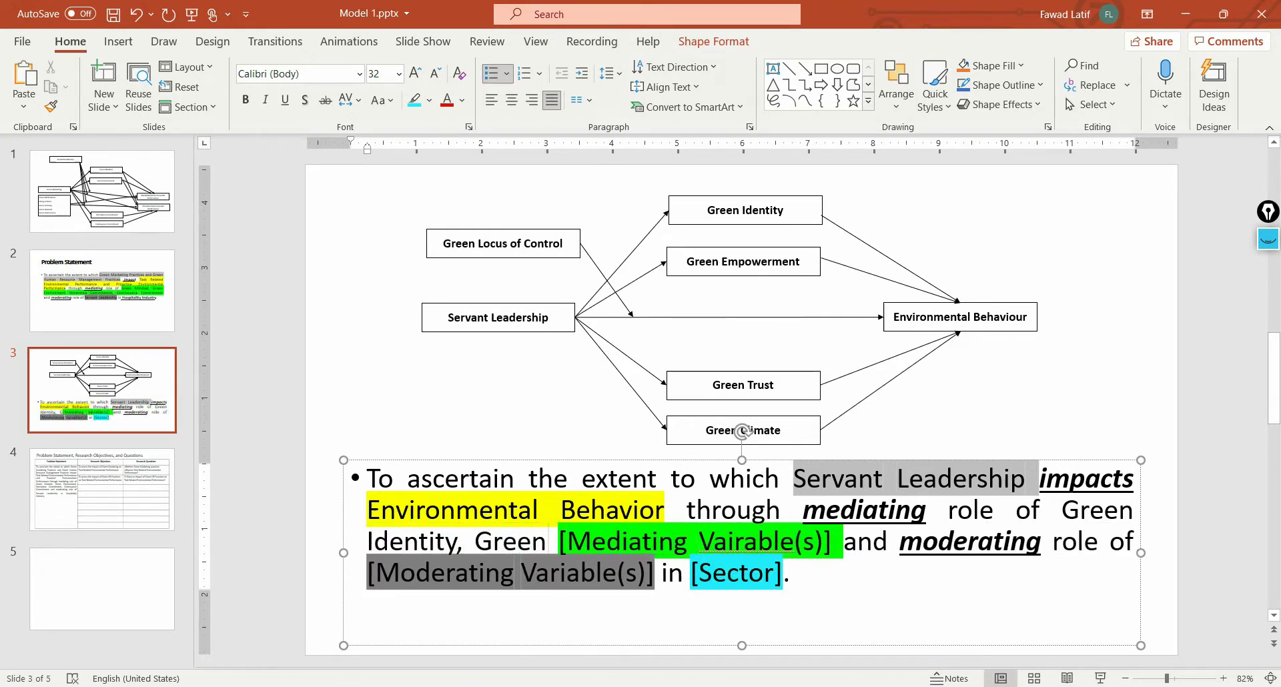
{"action": "type", "text": "werment, "}
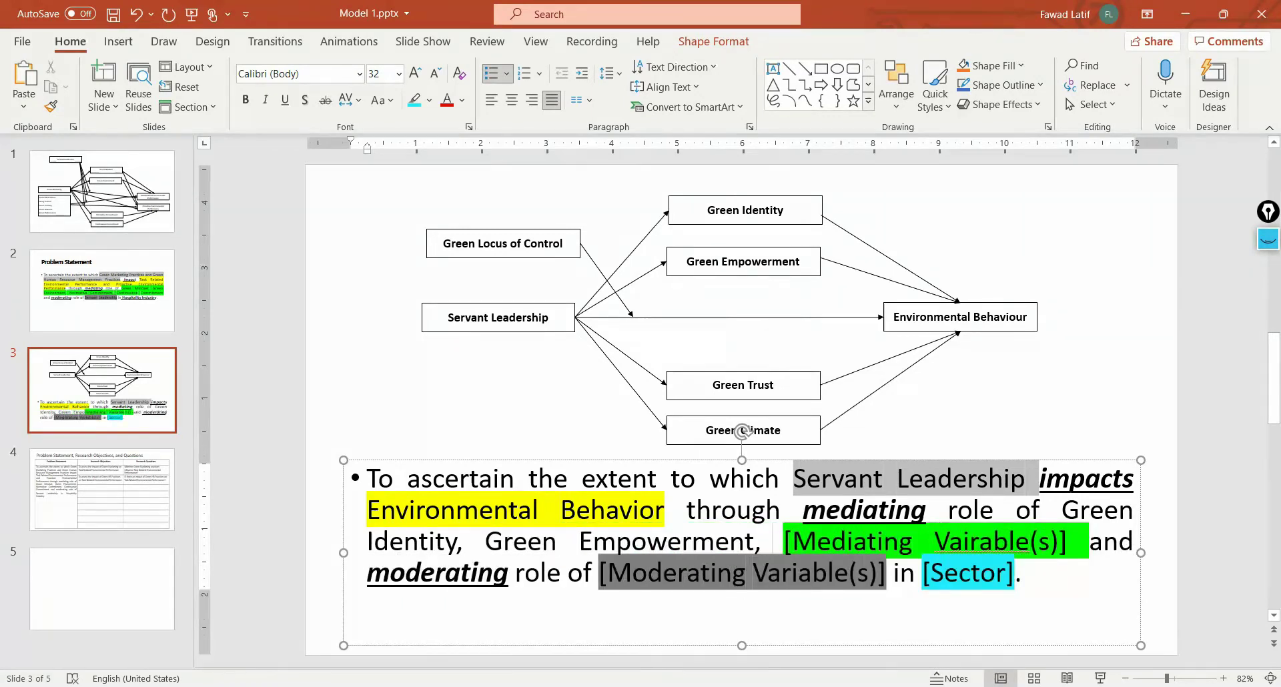
{"action": "type", "text": "Green Trus"}
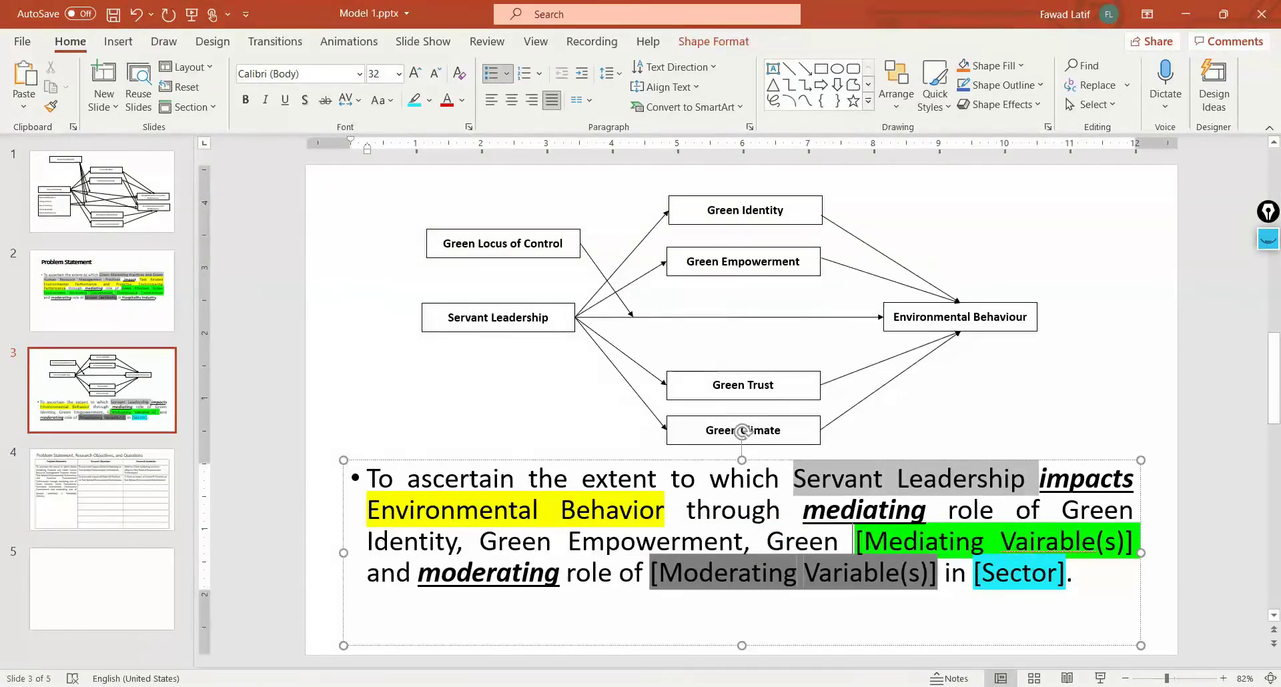
{"action": "type", "text": "t, and "}
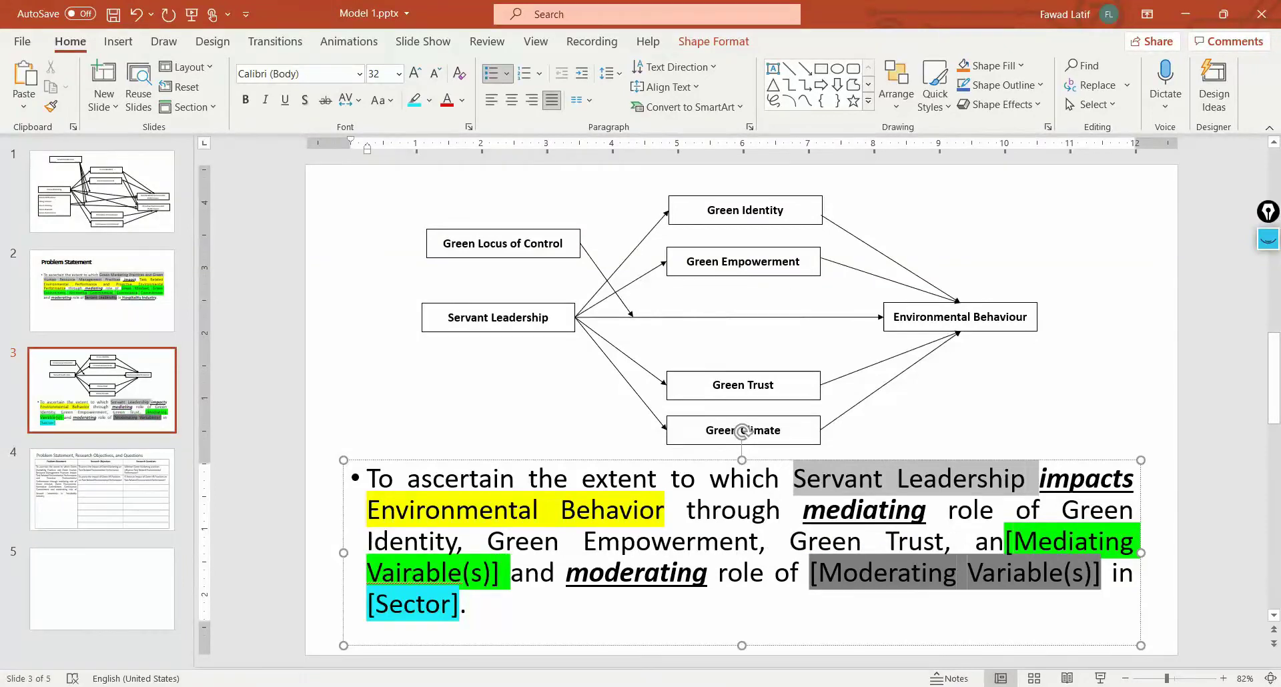
{"action": "type", "text": "Green Cli"}
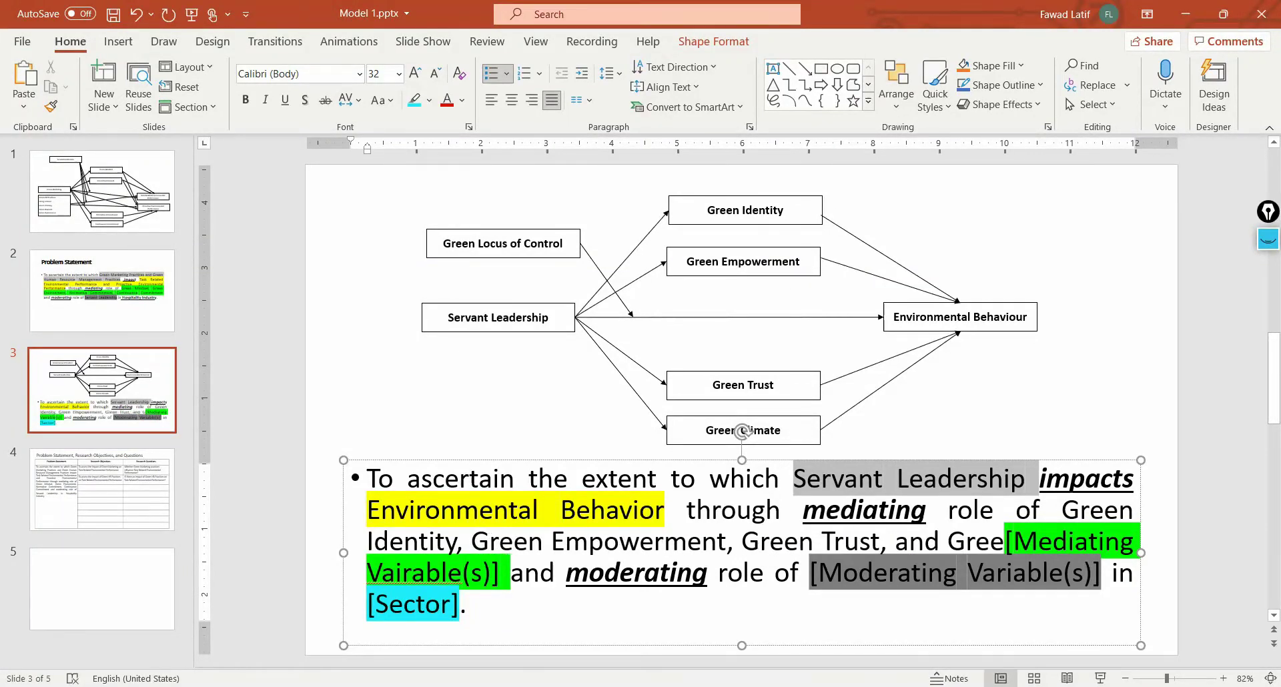
{"action": "type", "text": "mant,"}
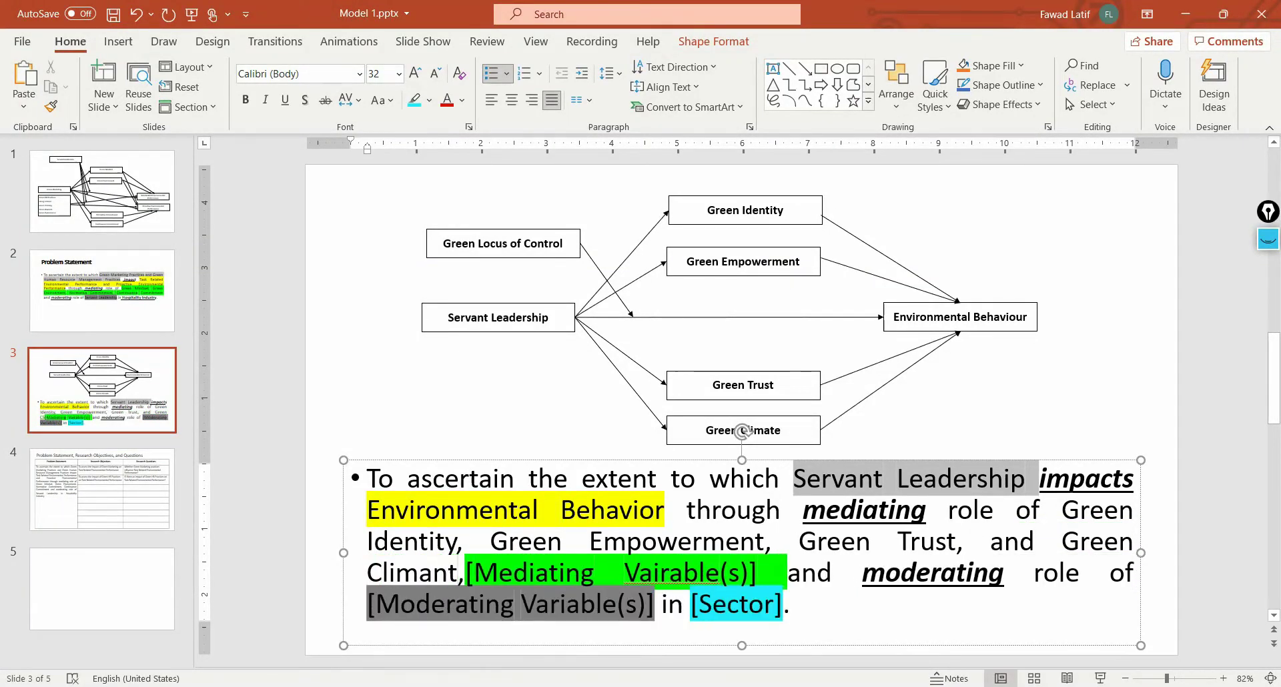
{"action": "key", "text": "BackSpace"}
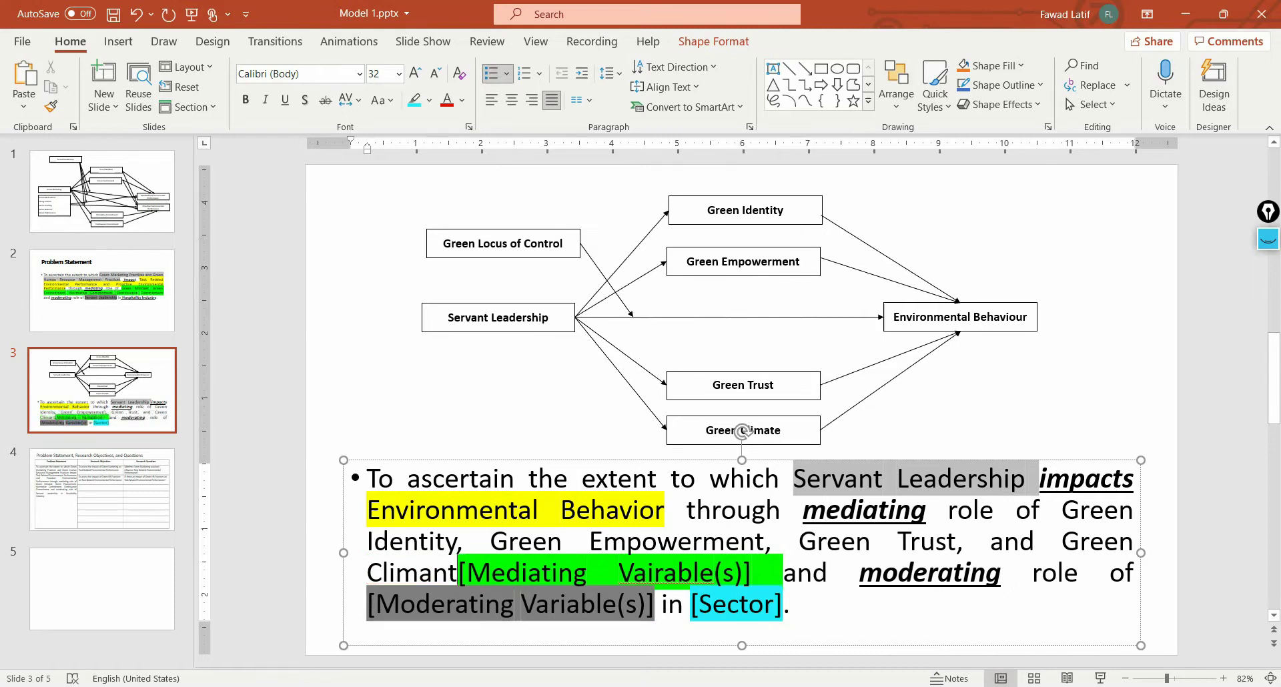
{"action": "key", "text": "shift+Right"}
{"action": "key", "text": "shift+Right"}
{"action": "key", "text": "shift+Right"}
{"action": "key", "text": "shift+Right"}
{"action": "key", "text": "shift+Right"}
{"action": "key", "text": "shift+Right"}
{"action": "key", "text": "shift+Right"}
{"action": "key", "text": "shift+Right"}
{"action": "key", "text": "shift+Right"}
{"action": "key", "text": "shift+Right"}
{"action": "key", "text": "shift+Right"}
{"action": "key", "text": "shift+Right"}
{"action": "key", "text": "shift+Right"}
{"action": "key", "text": "shift+Right"}
{"action": "key", "text": "shift+Right"}
{"action": "key", "text": "shift+Right"}
{"action": "key", "text": "shift+Right"}
{"action": "key", "text": "shift+Right"}
{"action": "key", "text": "shift+Right"}
{"action": "key", "text": "shift+Right"}
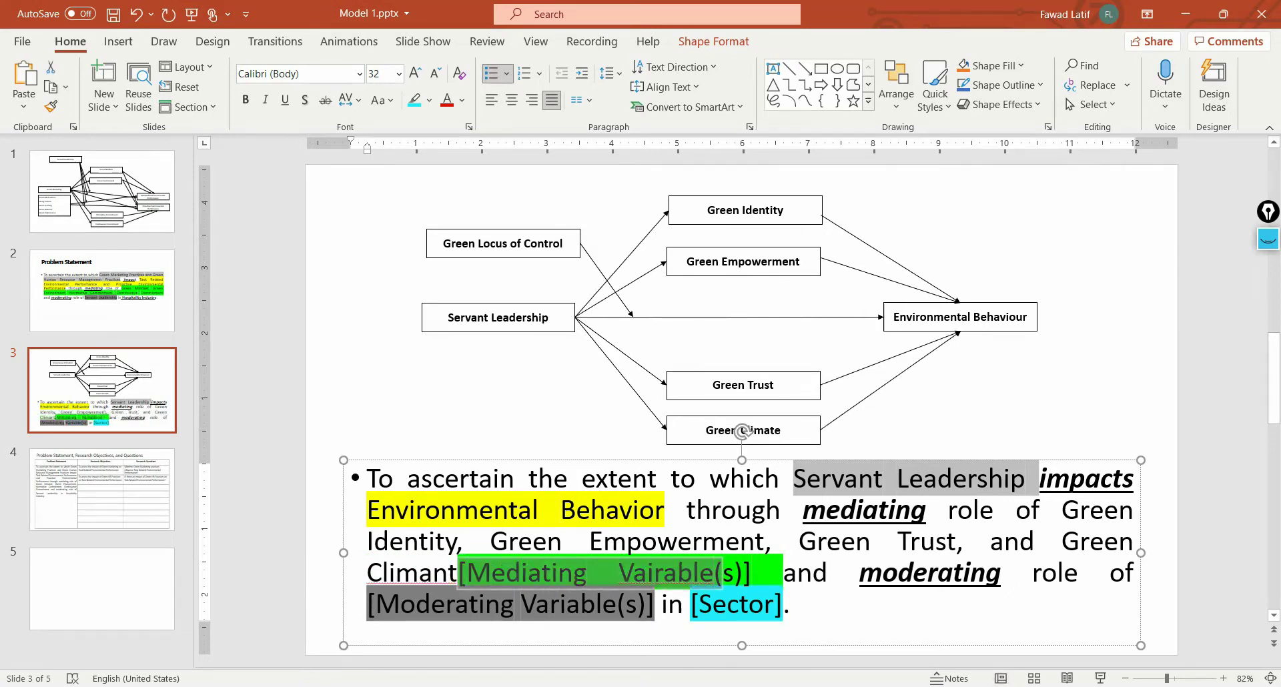
{"action": "key", "text": "shift+Right"}
{"action": "key", "text": "shift+Right"}
{"action": "key", "text": "BackSpace"}
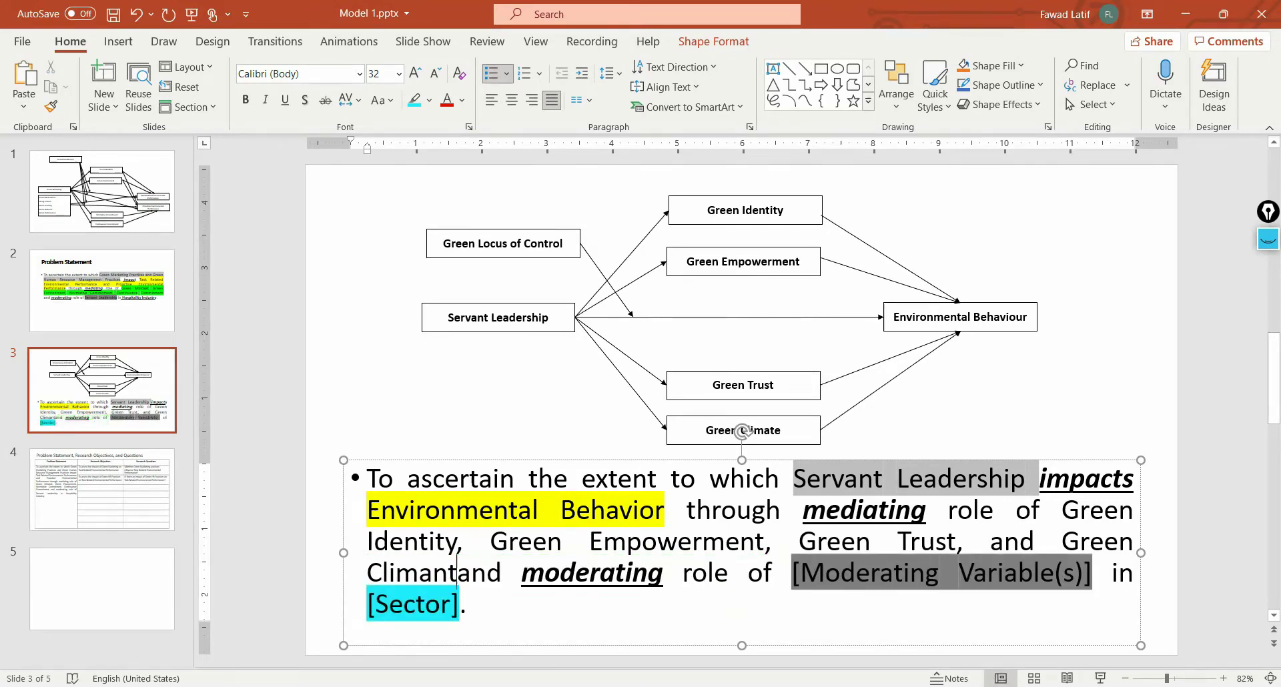
{"action": "key", "text": "Right"}
{"action": "key", "text": "Right"}
{"action": "key", "text": "Right"}
{"action": "key", "text": "Right"}
{"action": "key", "text": "Right"}
{"action": "left_click", "coordinate": [596, 573]}
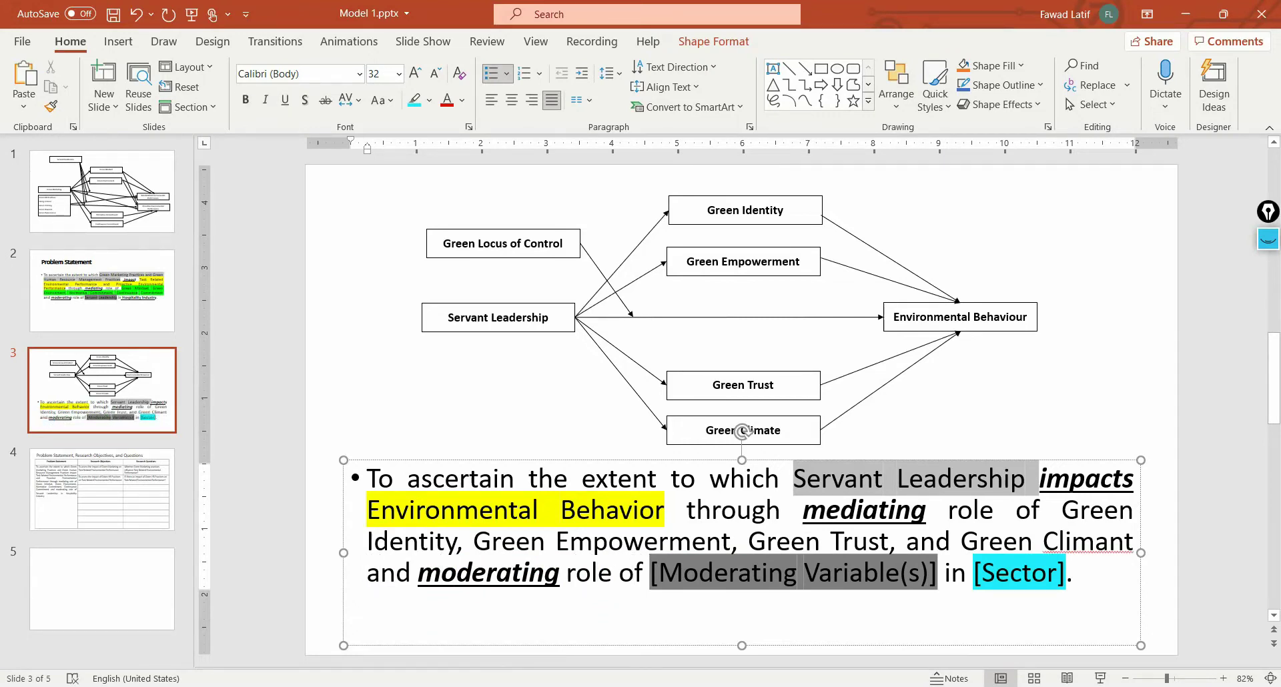
Replace the moderating-variable placeholder with 'Green Locus of Control'
{"action": "type", "text": "Green Lo"}
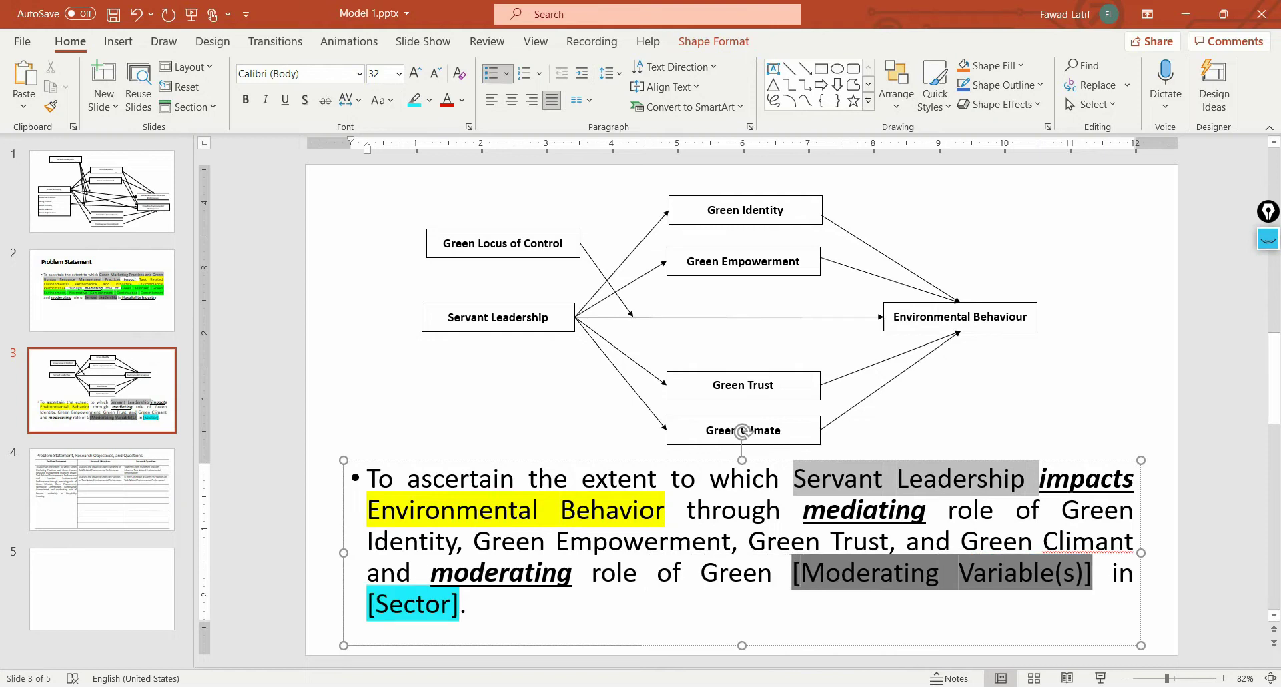
{"action": "type", "text": "cus of Control"}
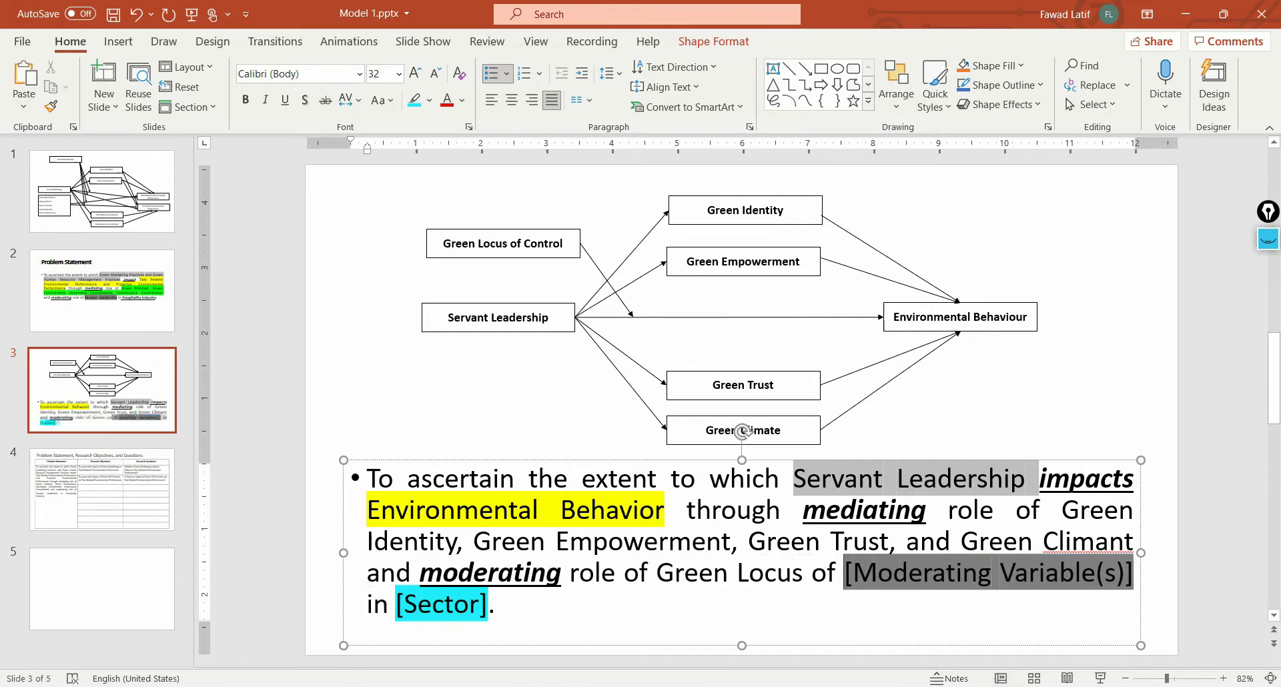
{"action": "key", "text": "shift+Right"}
{"action": "key", "text": "shift+Right"}
{"action": "key", "text": "shift+Right"}
{"action": "key", "text": "shift+Right"}
{"action": "key", "text": "shift+Right"}
{"action": "key", "text": "shift+Right"}
{"action": "key", "text": "shift+Right"}
{"action": "key", "text": "shift+Right"}
{"action": "key", "text": "shift+Right"}
{"action": "key", "text": "shift+Right"}
{"action": "key", "text": "shift+Right"}
{"action": "key", "text": "shift+Right"}
{"action": "key", "text": "shift+Right"}
{"action": "key", "text": "shift+Right"}
{"action": "key", "text": "shift+Right"}
{"action": "key", "text": "shift+Right"}
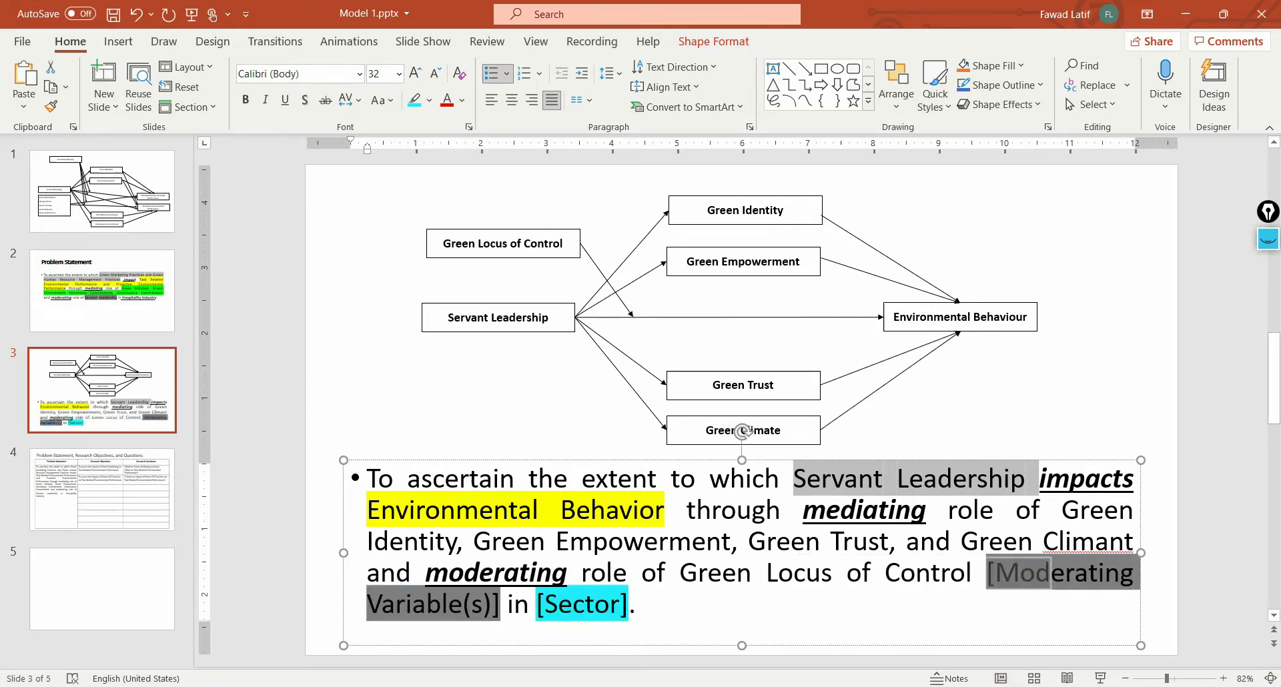
{"action": "key", "text": "shift+Right"}
{"action": "key", "text": "shift+Right"}
{"action": "key", "text": "shift+Right"}
{"action": "key", "text": "shift+Right"}
{"action": "key", "text": "shift+Right"}
{"action": "key", "text": "shift+Right"}
{"action": "key", "text": "shift+Right"}
{"action": "key", "text": "shift+Right"}
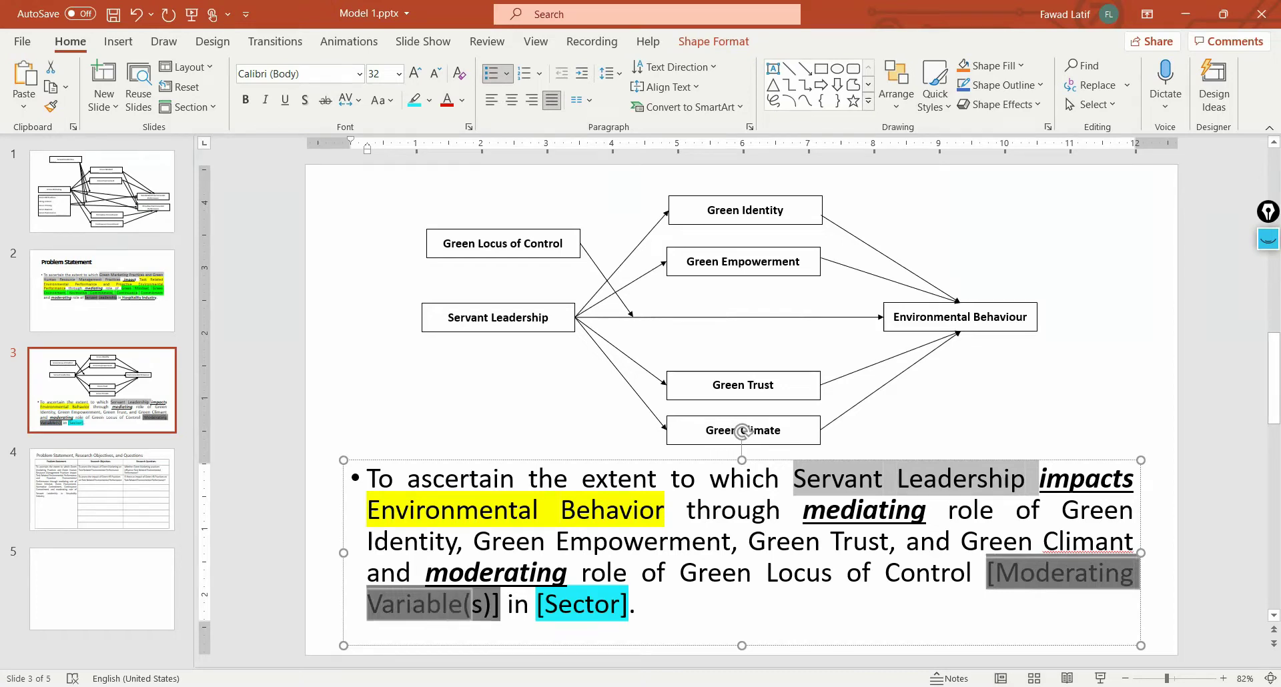
{"action": "key", "text": "Delete"}
Insert 'Higher Education' after 'in' and delete the [Sector] placeholder
{"action": "key", "text": "Right"}
{"action": "key", "text": "Right"}
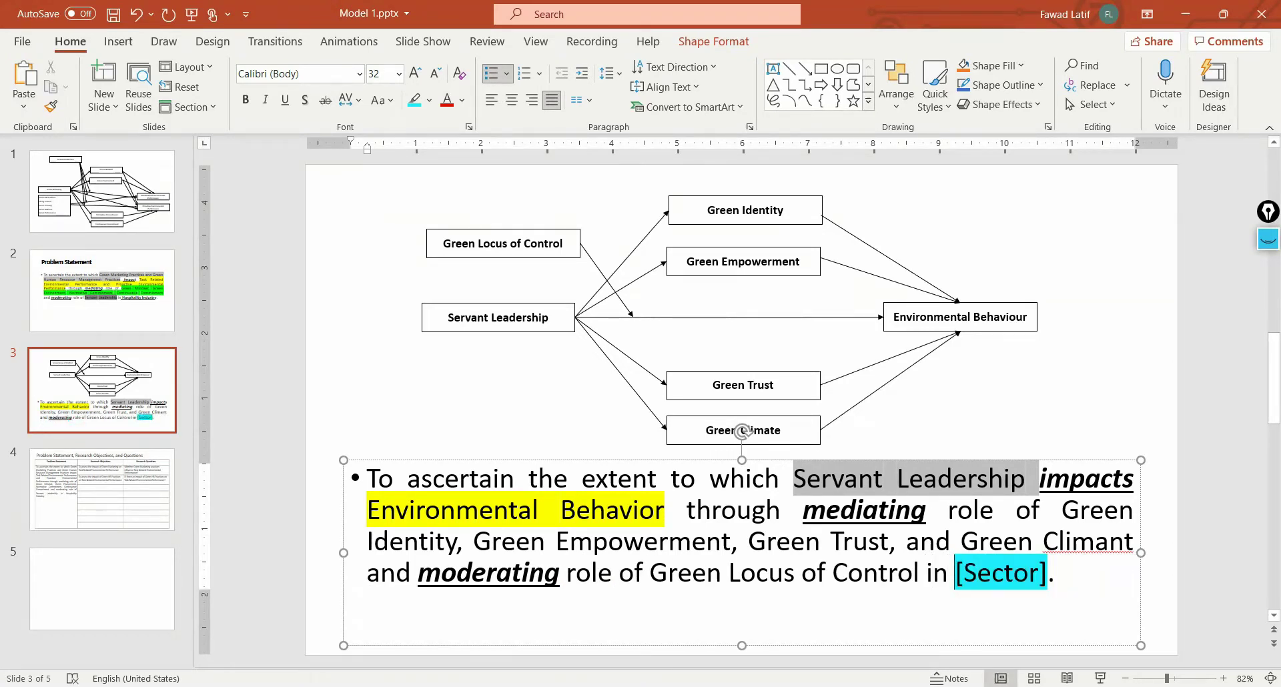
{"action": "type", "text": "Higher Educa"}
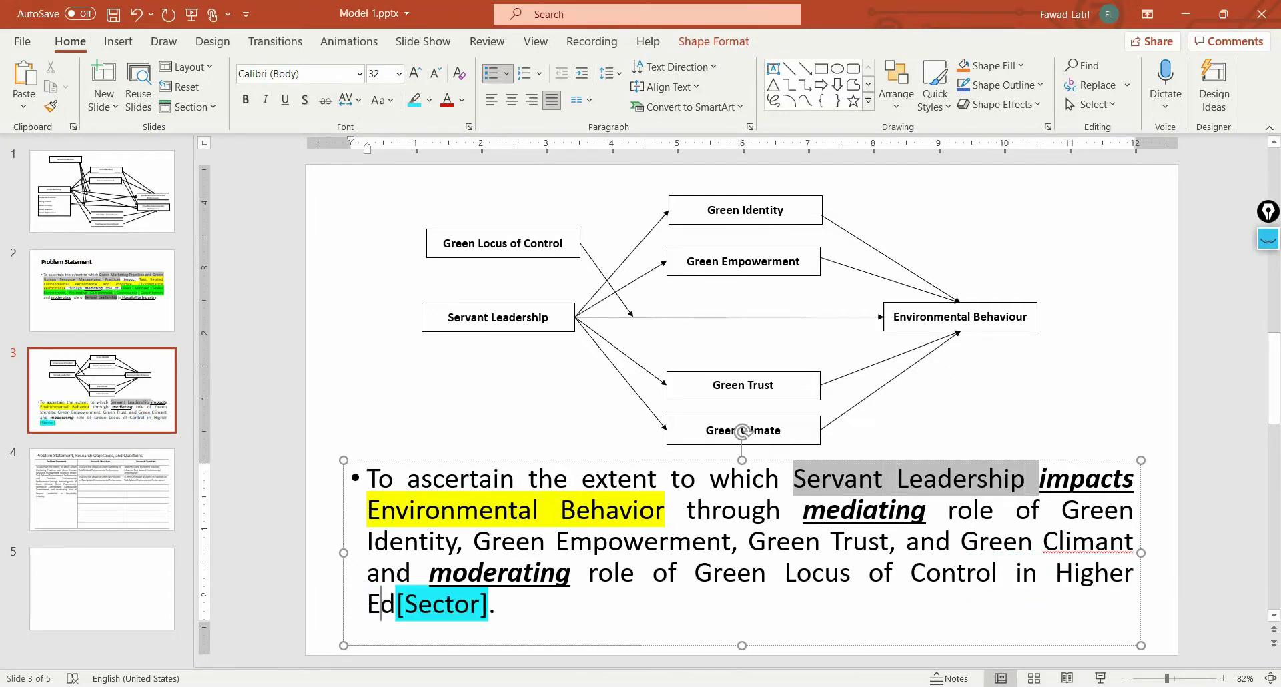
{"action": "type", "text": "tion"}
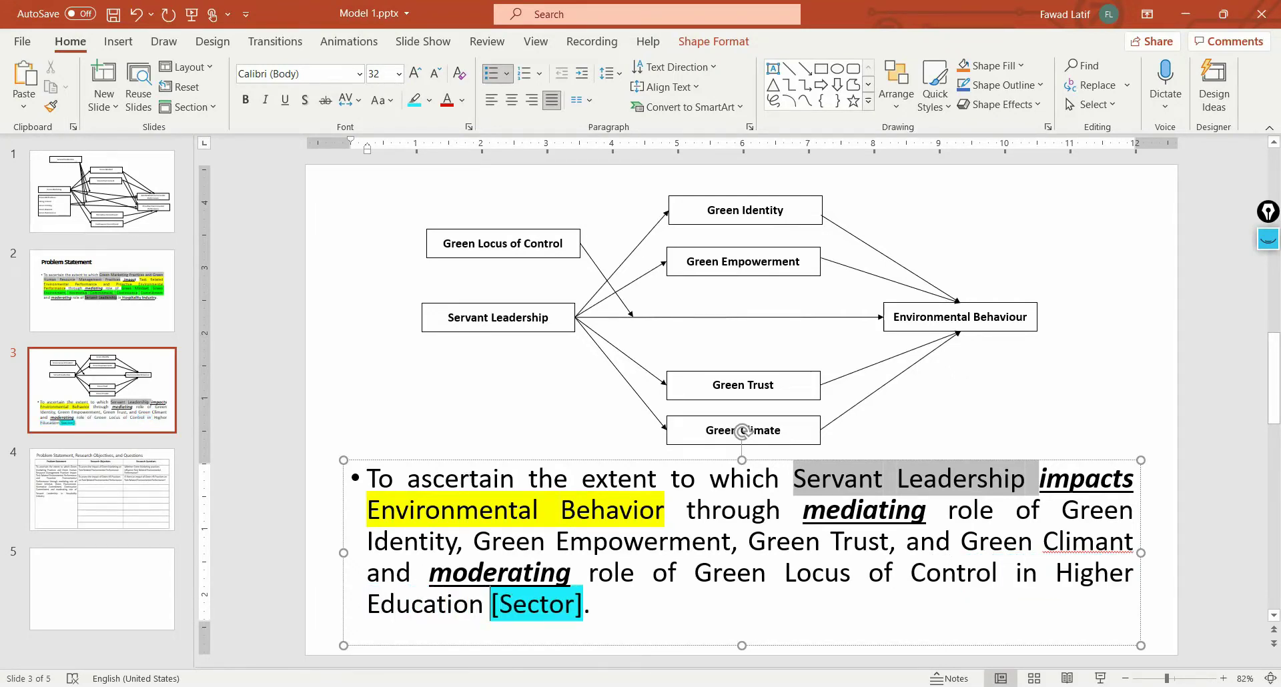
{"action": "key", "text": "shift+Right"}
{"action": "key", "text": "shift+Right"}
{"action": "key", "text": "shift+Right"}
{"action": "key", "text": "shift+Right"}
{"action": "key", "text": "shift+Right"}
{"action": "key", "text": "shift+Right"}
{"action": "key", "text": "shift+Right"}
{"action": "key", "text": "shift+Right"}
{"action": "key", "text": "BackSpace"}
{"action": "key", "text": "BackSpace"}
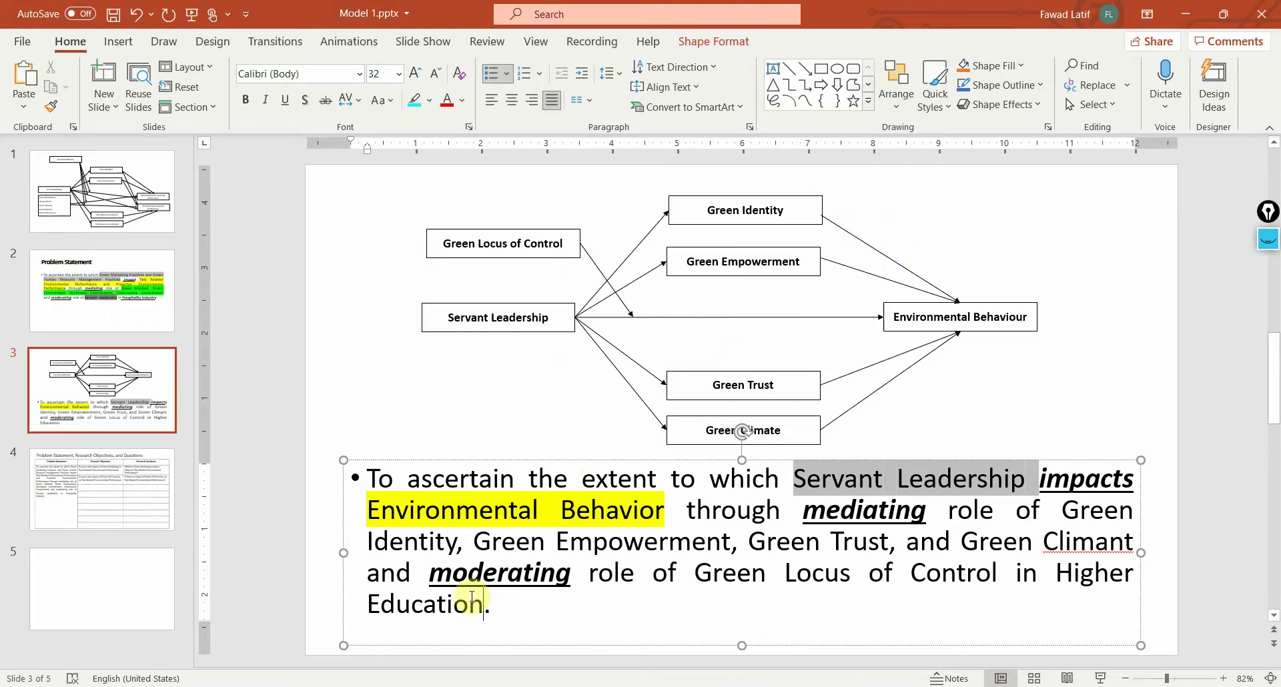
Paste slide 3's statement into slide 4's Problem Statement cell, then select the old objective and question cells
{"action": "left_click_drag", "start_coordinate": [524, 619], "coordinate": [381, 480]}
{"action": "key", "text": "ctrl+c"}
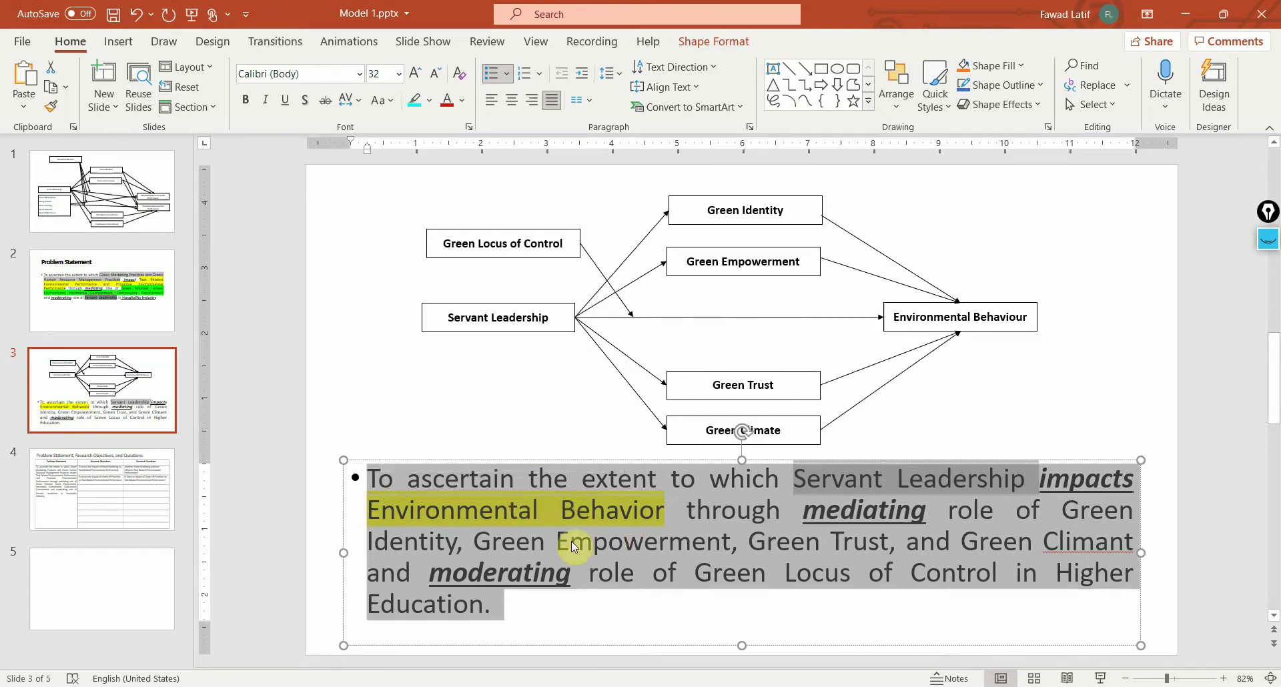
{"action": "left_click", "coordinate": [153, 484]}
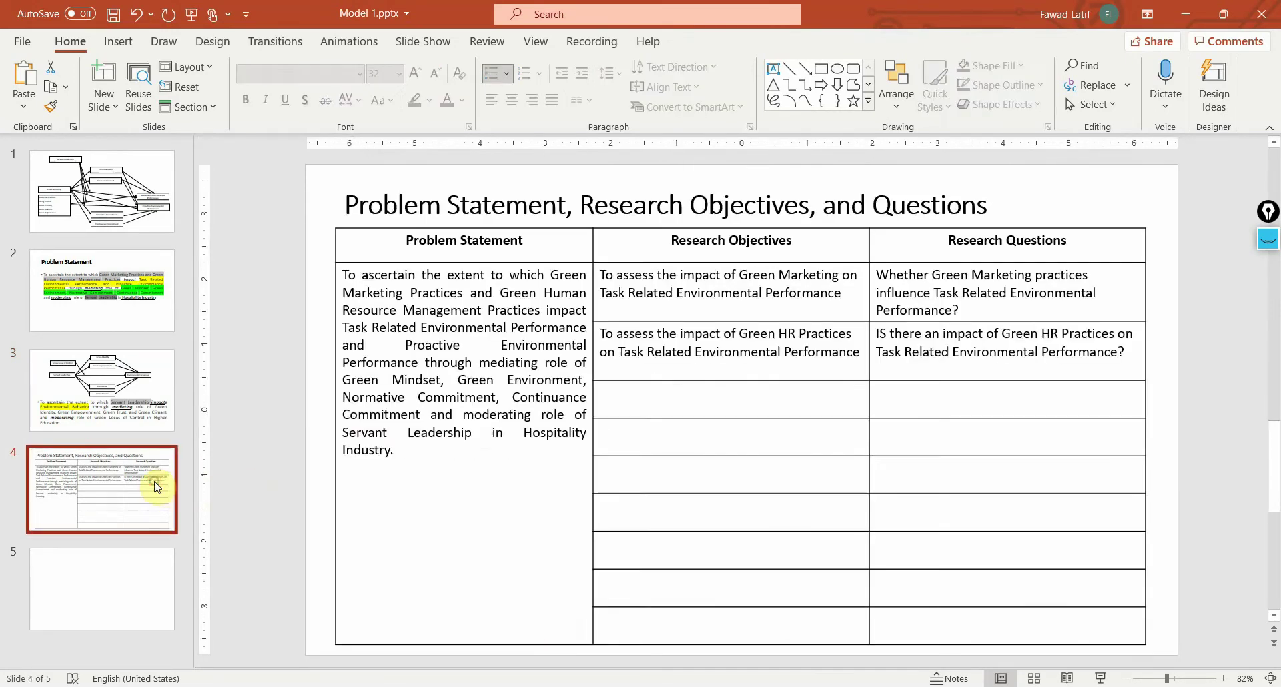
{"action": "left_click_drag", "start_coordinate": [452, 459], "coordinate": [284, 284]}
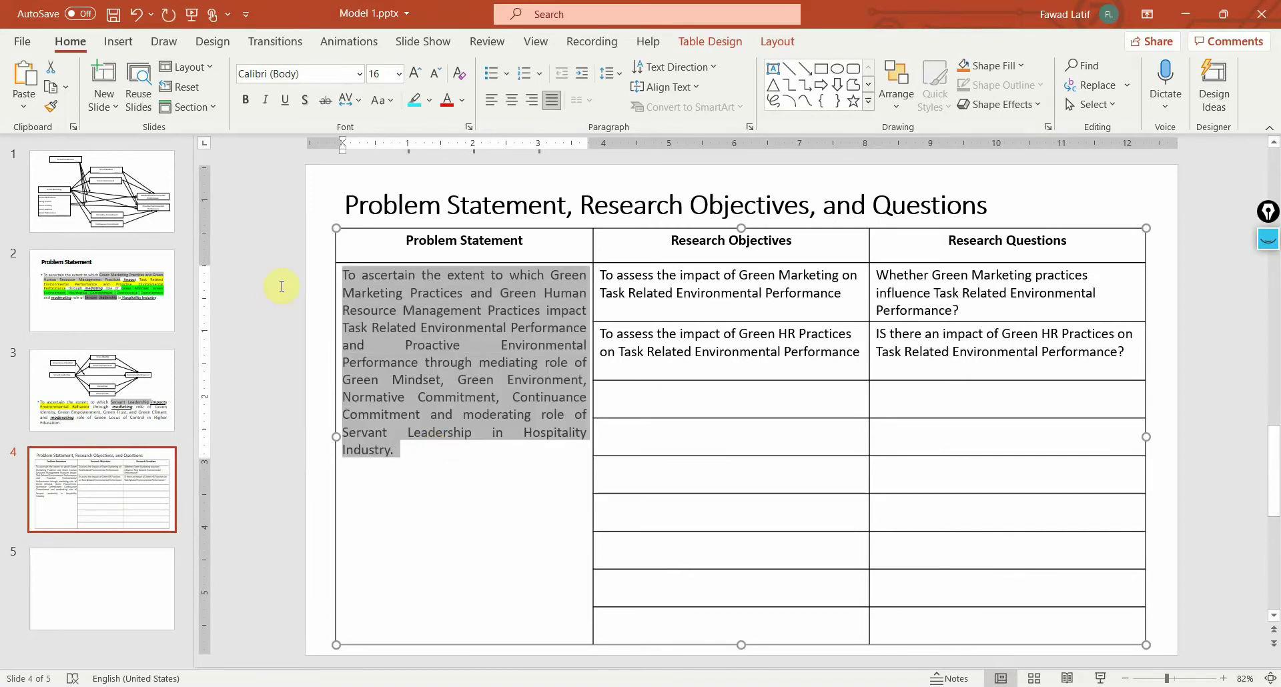
{"action": "key", "text": "ctrl+v"}
{"action": "left_click", "coordinate": [572, 403]}
{"action": "mouse_move", "coordinate": [999, 340]}
{"action": "left_mouse_down"}
{"action": "mouse_move", "coordinate": [1134, 343]}
{"action": "mouse_move", "coordinate": [718, 294]}
{"action": "left_mouse_up"}
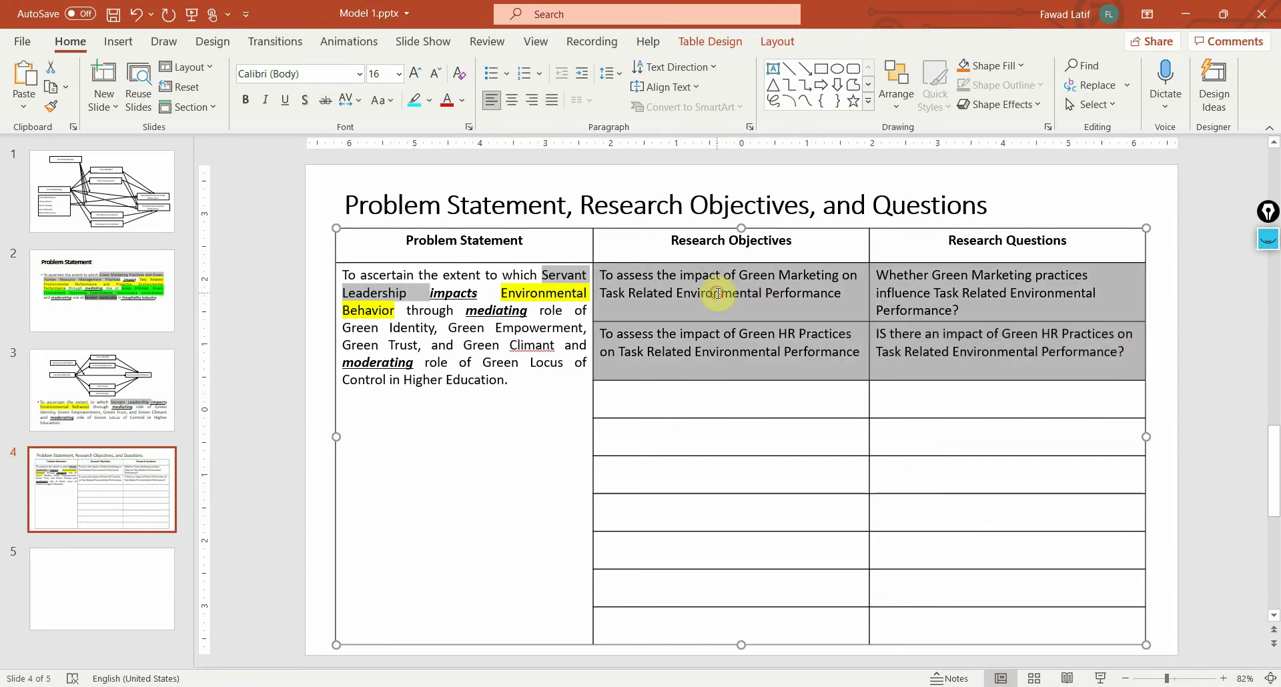
Clear the Green Marketing and Green HR rows and type 'To assess the impact of Servant Leadership on Environmental Beh'
{"action": "key", "text": "Delete"}
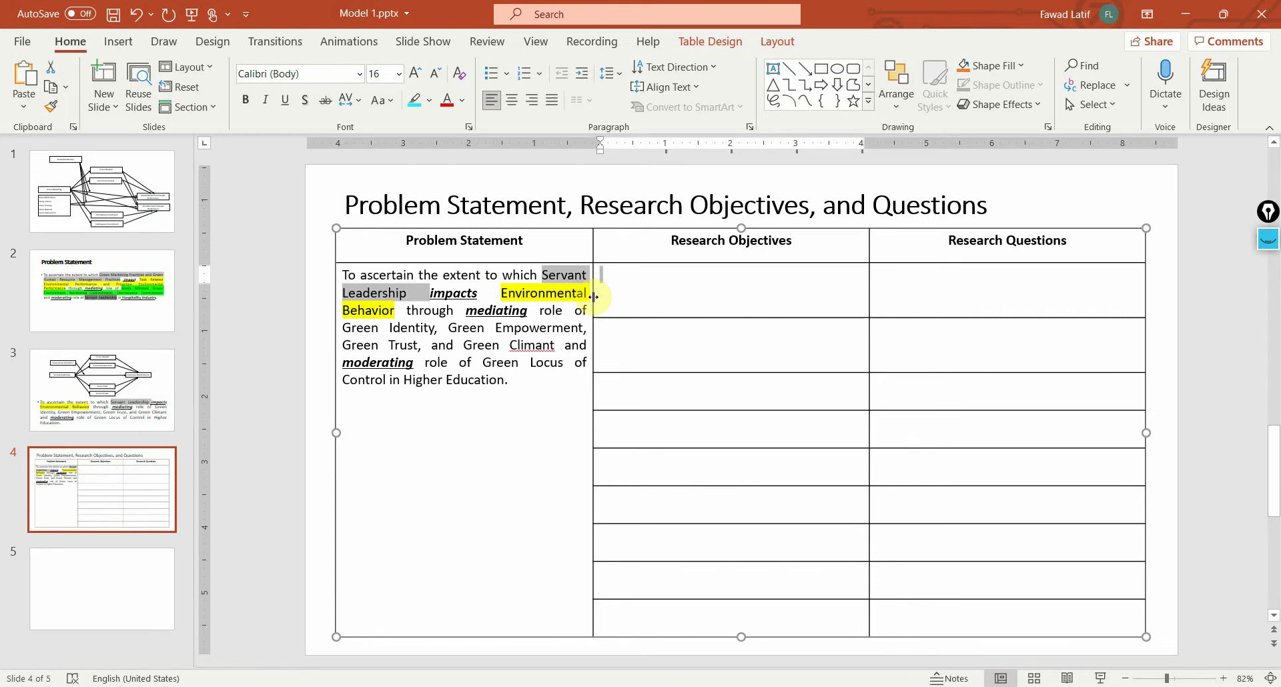
{"action": "type", "text": "To assess the im"}
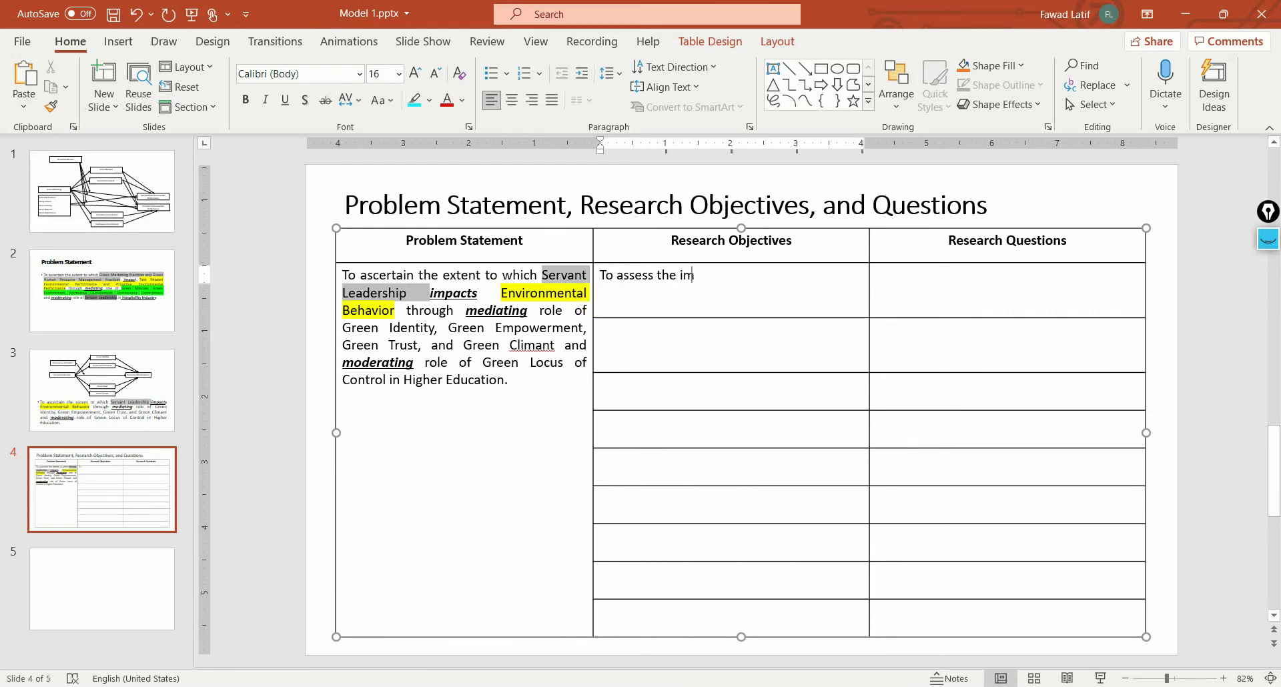
{"action": "type", "text": "pact of Servant Lea"}
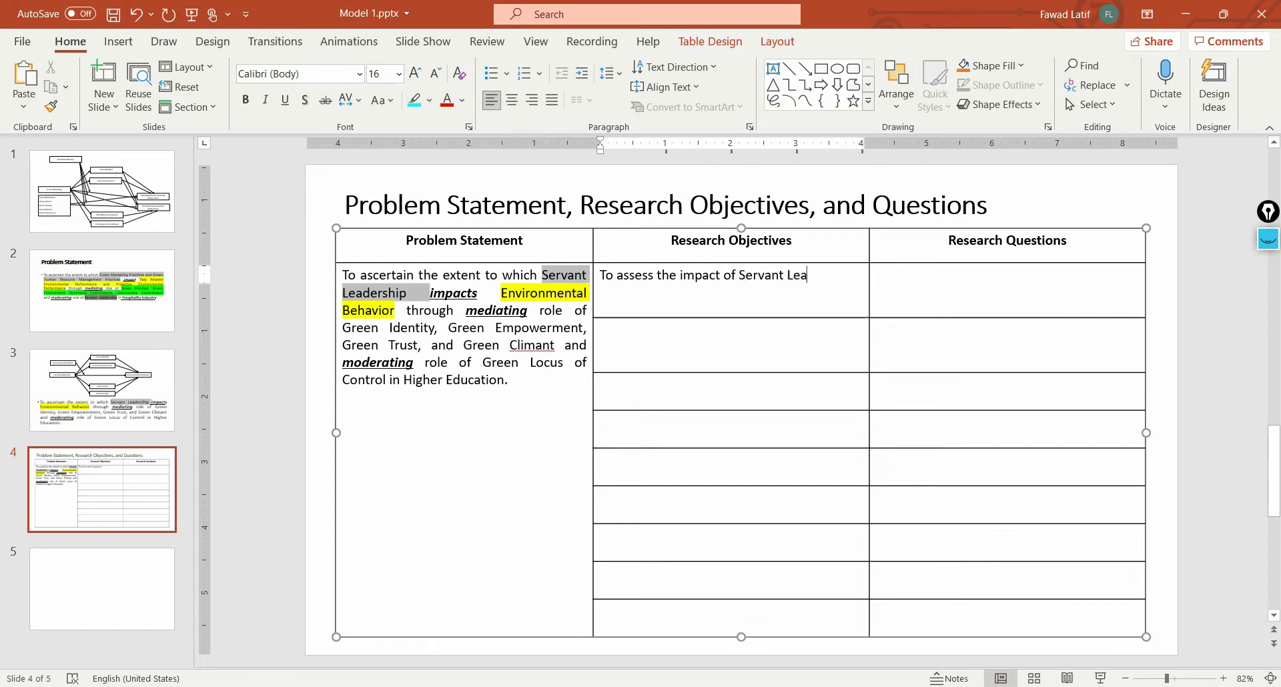
{"action": "type", "text": "dership on E"}
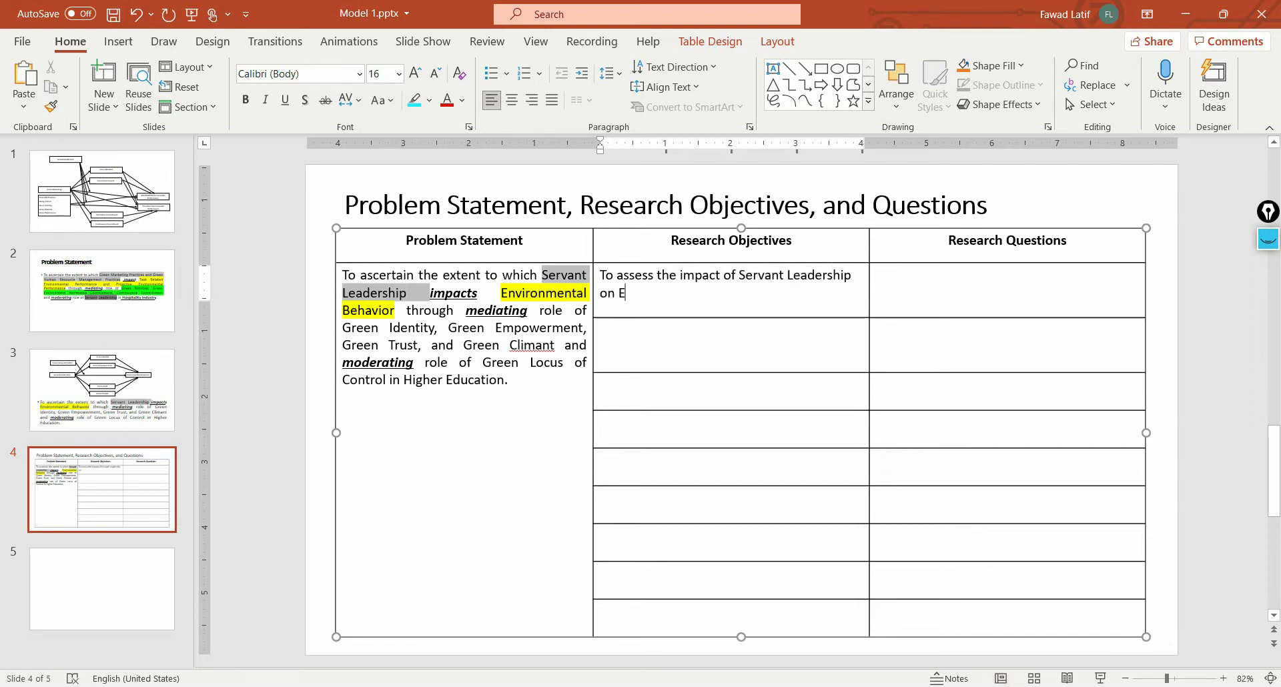
{"action": "type", "text": "nvironmental Behaviour."}
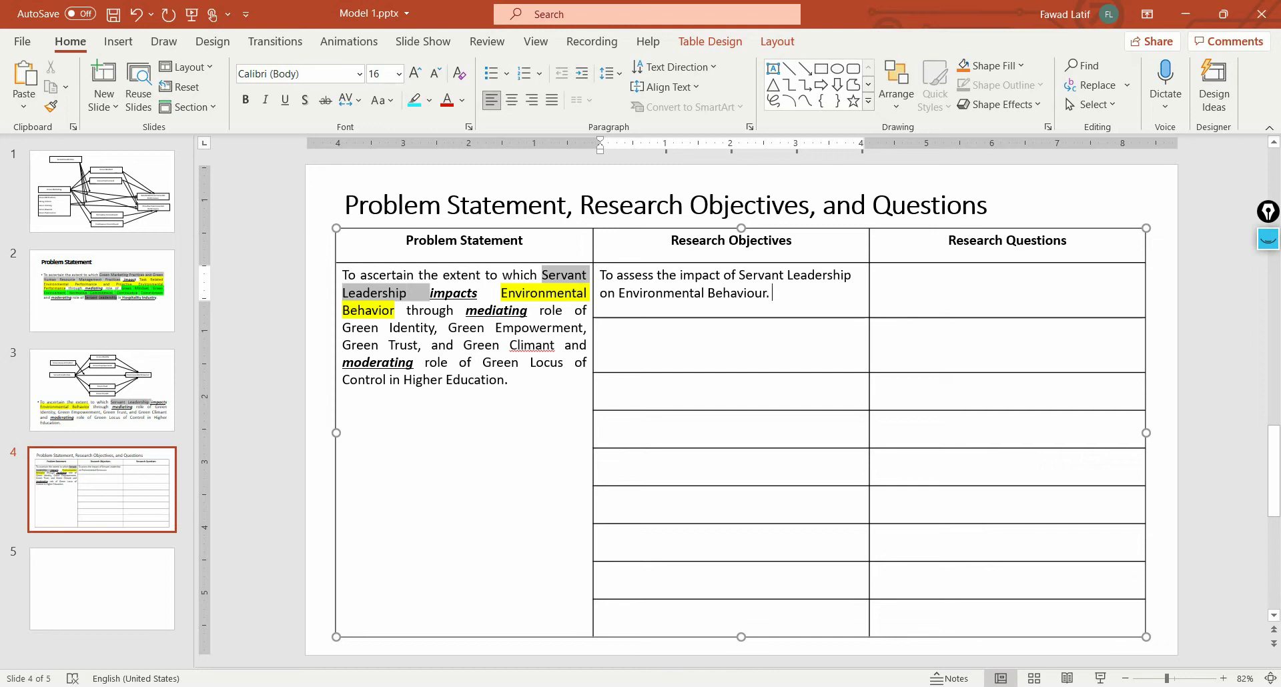
Enter 'Whether there is a significant impact of SL on EB' as the first research question
{"action": "left_click", "coordinate": [908, 285]}
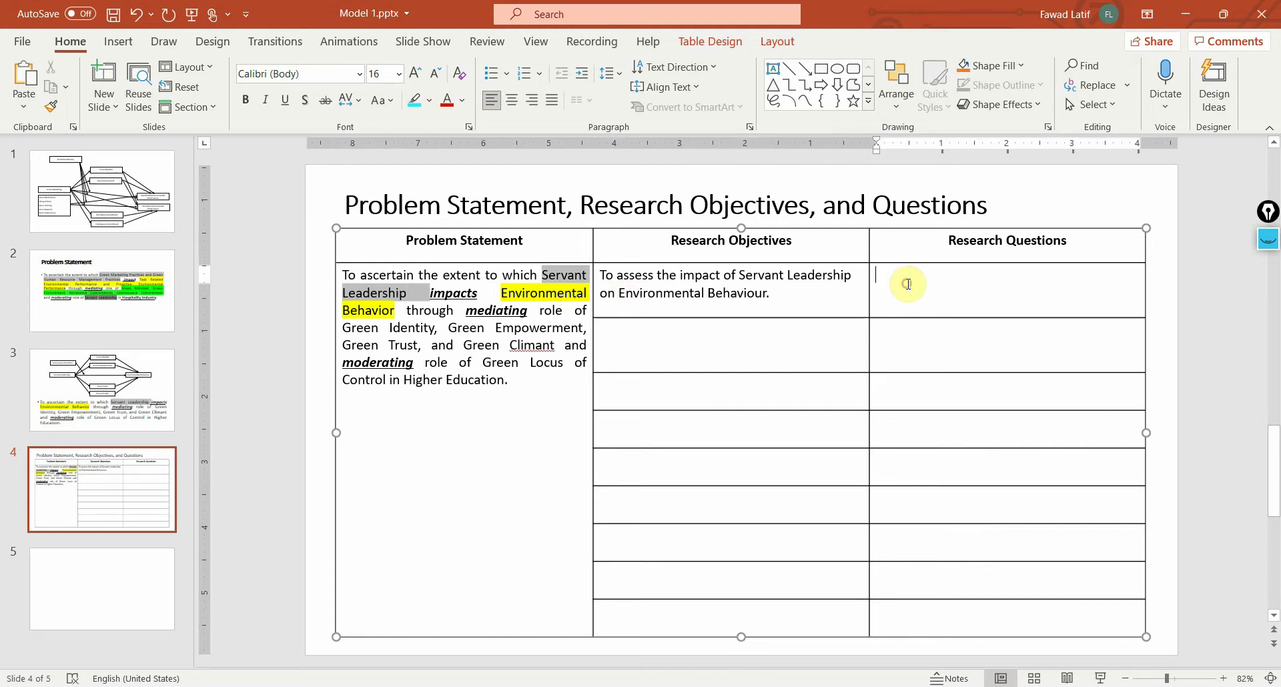
{"action": "type", "text": "Whe"}
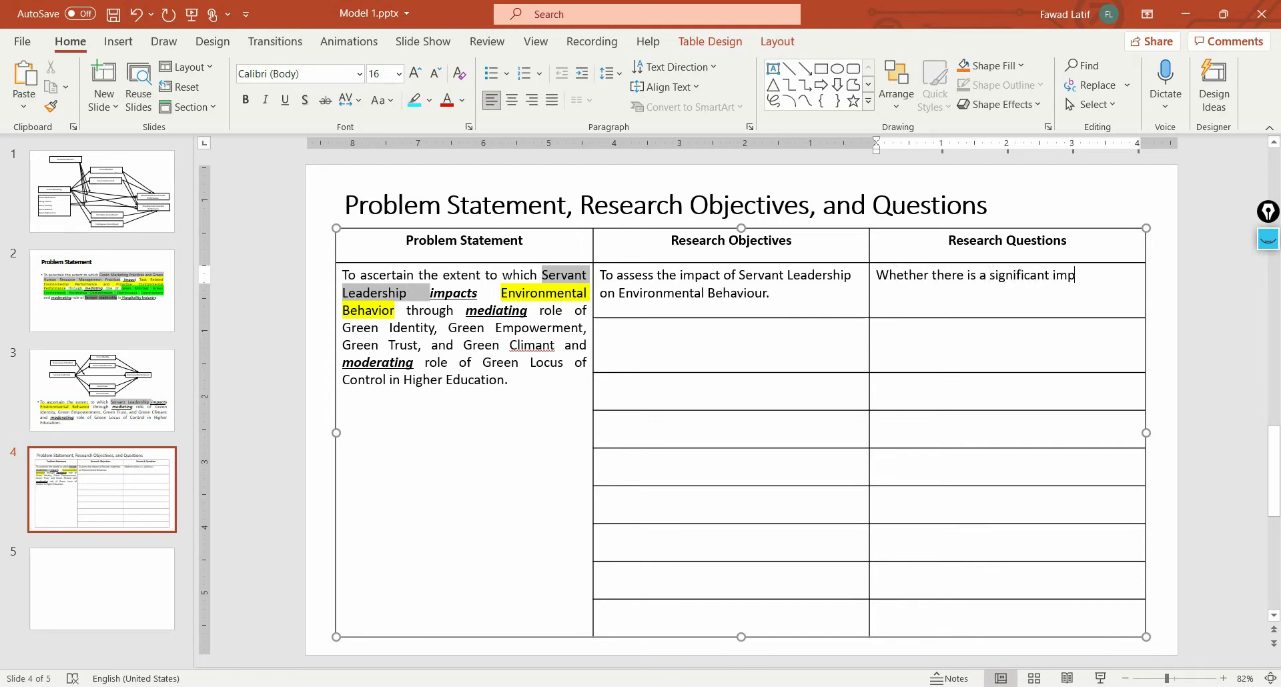
{"action": "type", "text": "SL a"}
{"action": "type", "text": "on EB"}
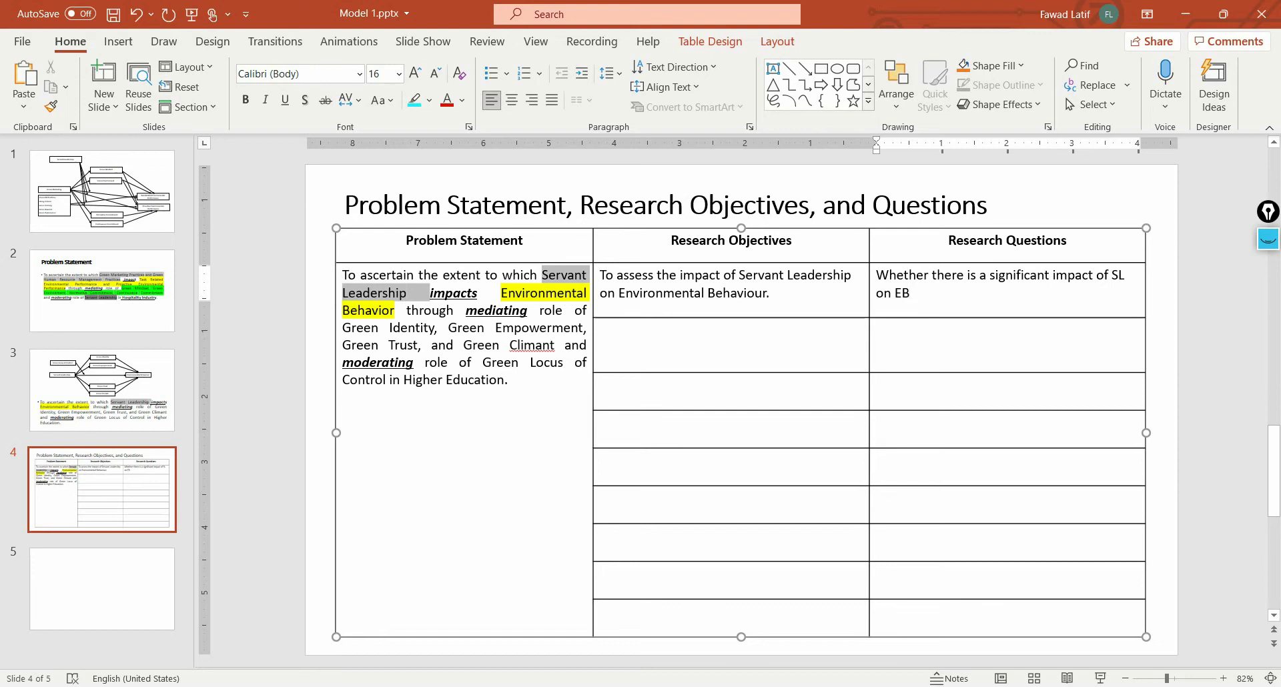
Review the first row, then type 'To find the impact of' in the second Research Objectives cell
{"action": "left_click", "coordinate": [792, 329]}
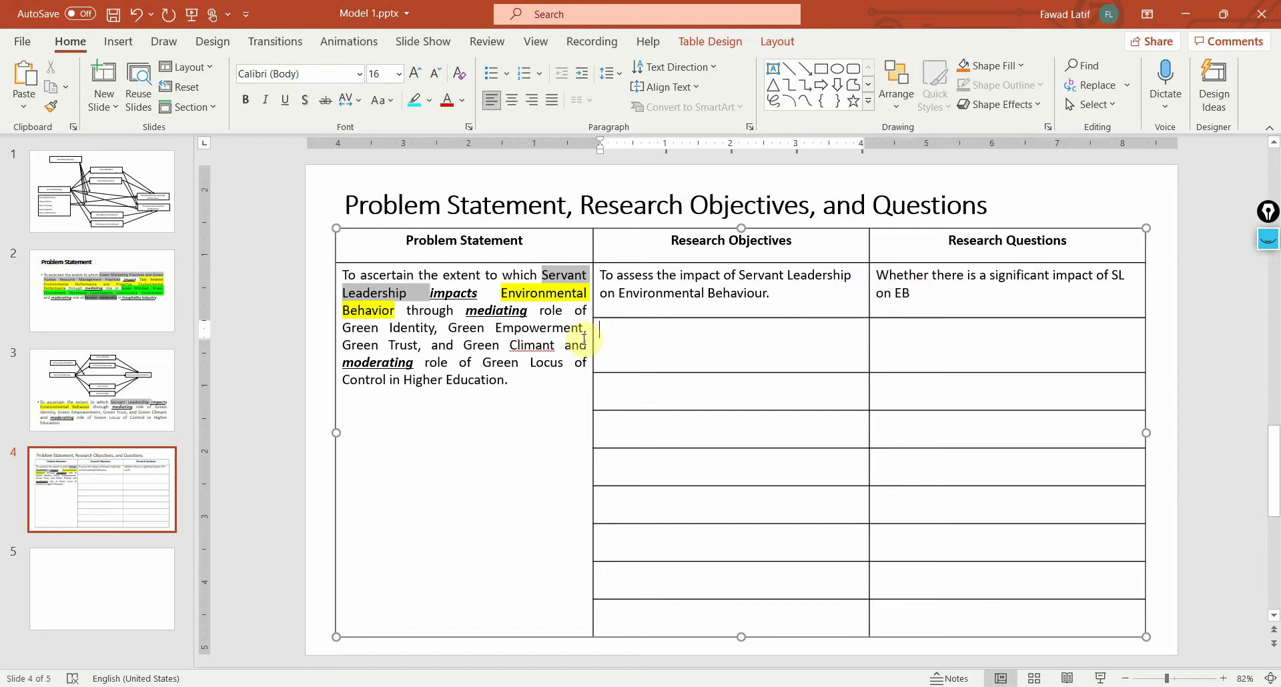
{"action": "triple_click", "coordinate": [794, 306]}
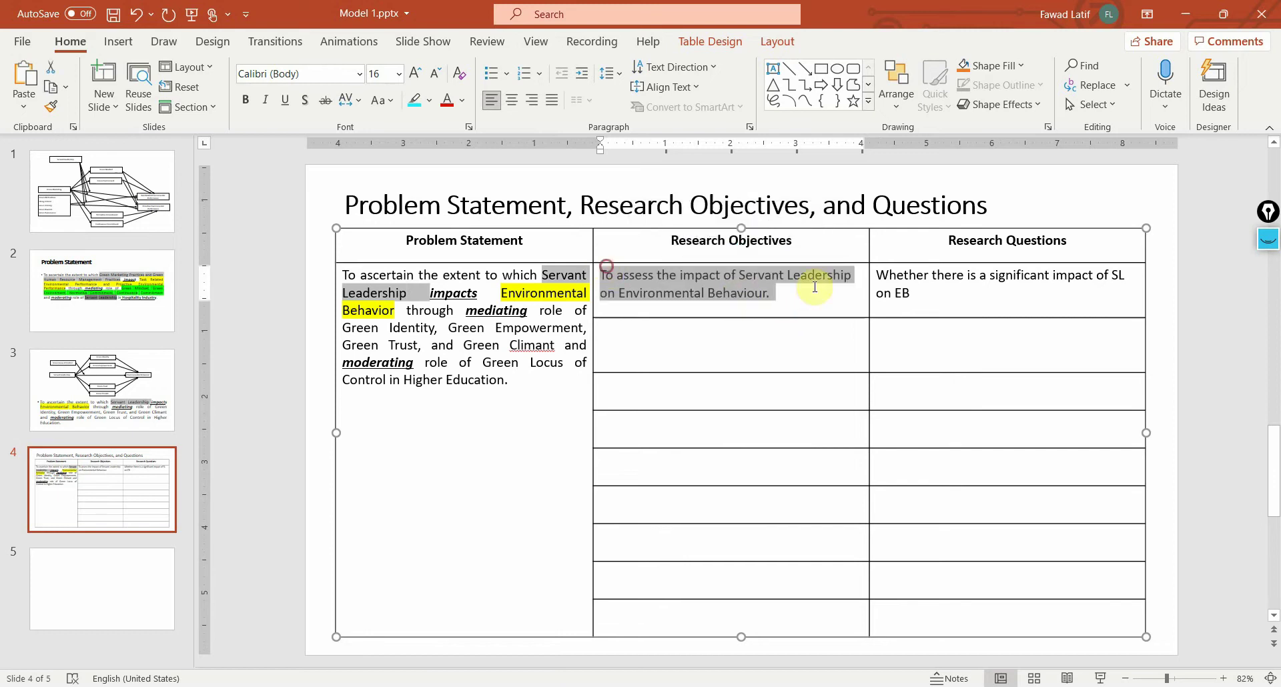
{"action": "mouse_move", "coordinate": [876, 295]}
{"action": "left_mouse_down"}
{"action": "mouse_move", "coordinate": [911, 297]}
{"action": "mouse_move", "coordinate": [877, 281]}
{"action": "left_mouse_up"}
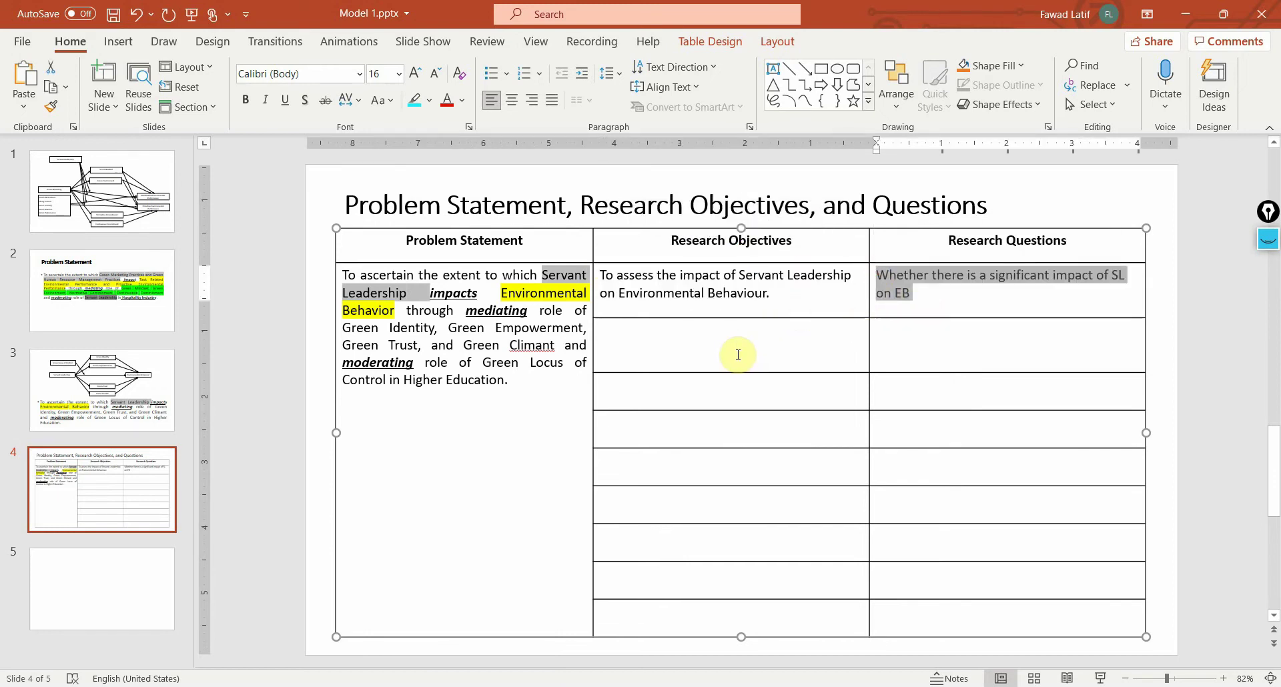
{"action": "scroll", "coordinate": [736, 355], "scroll_direction": "up", "scroll_amount": 1}
{"action": "left_click", "coordinate": [160, 487]}
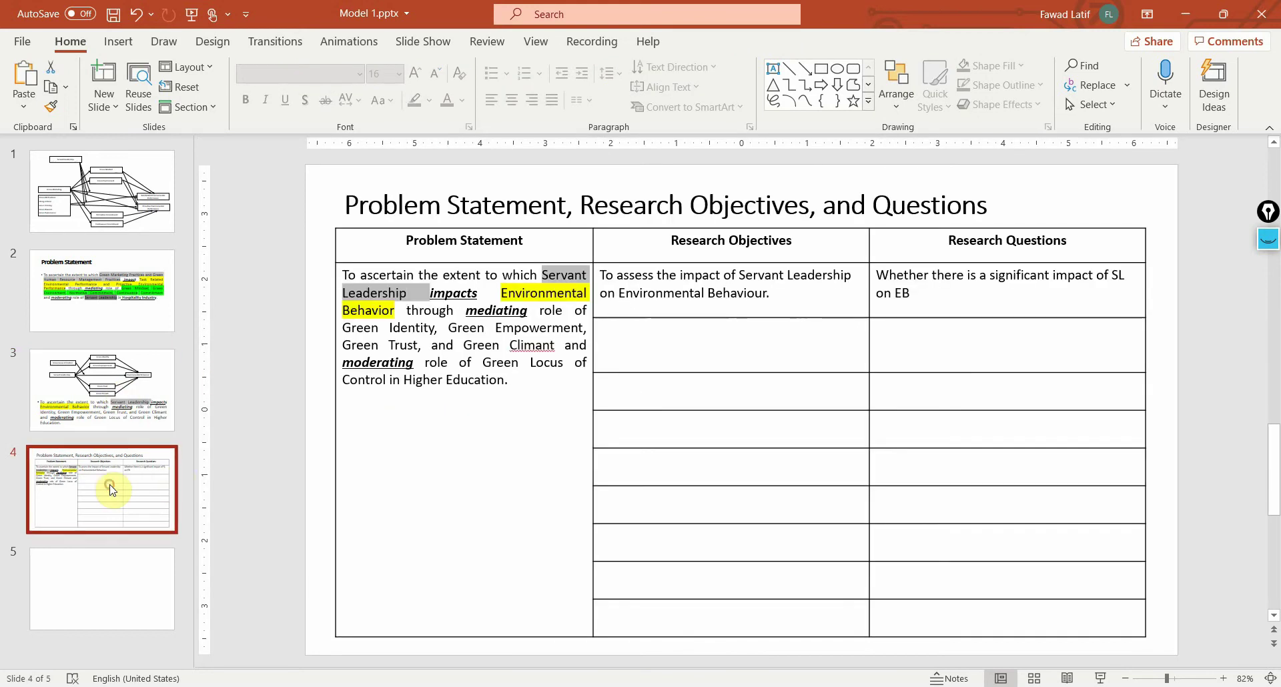
{"action": "left_click", "coordinate": [668, 342]}
{"action": "type", "text": "To find the impact of"}
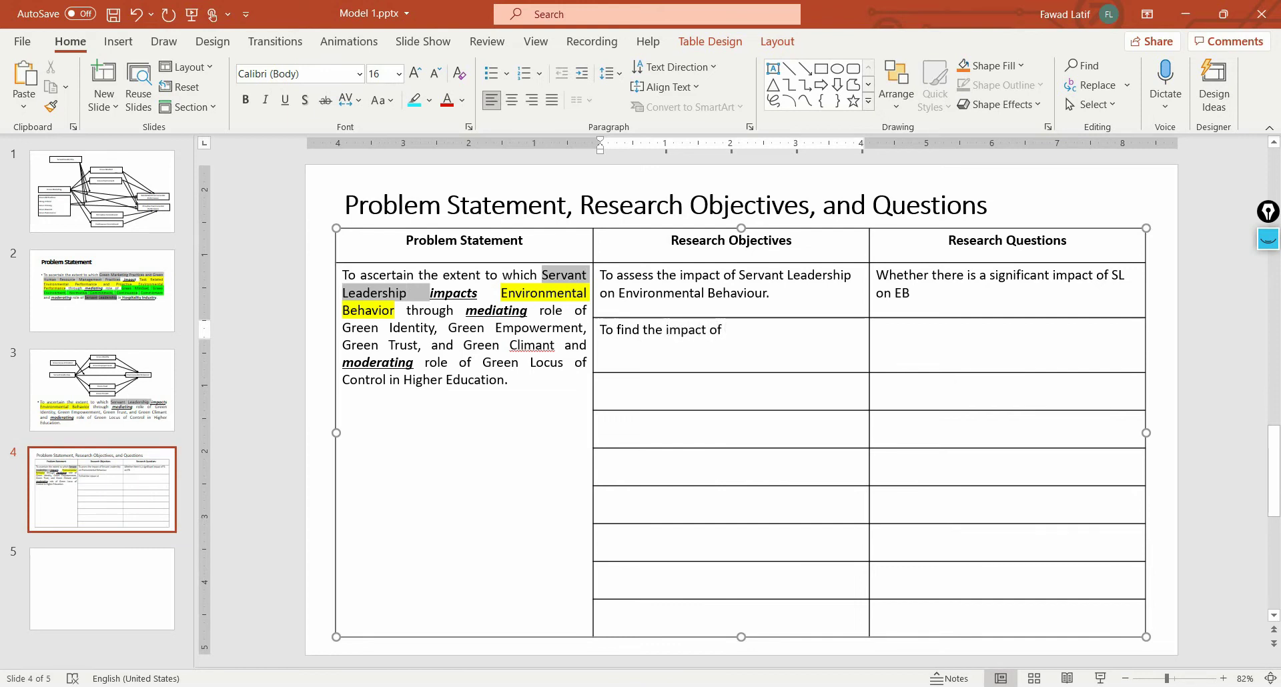
After checking slide 3's diagram, complete 'To find the impact of SL on GI' and add 'Is there an impact of SL on Gi?'
{"action": "left_click", "coordinate": [150, 400]}
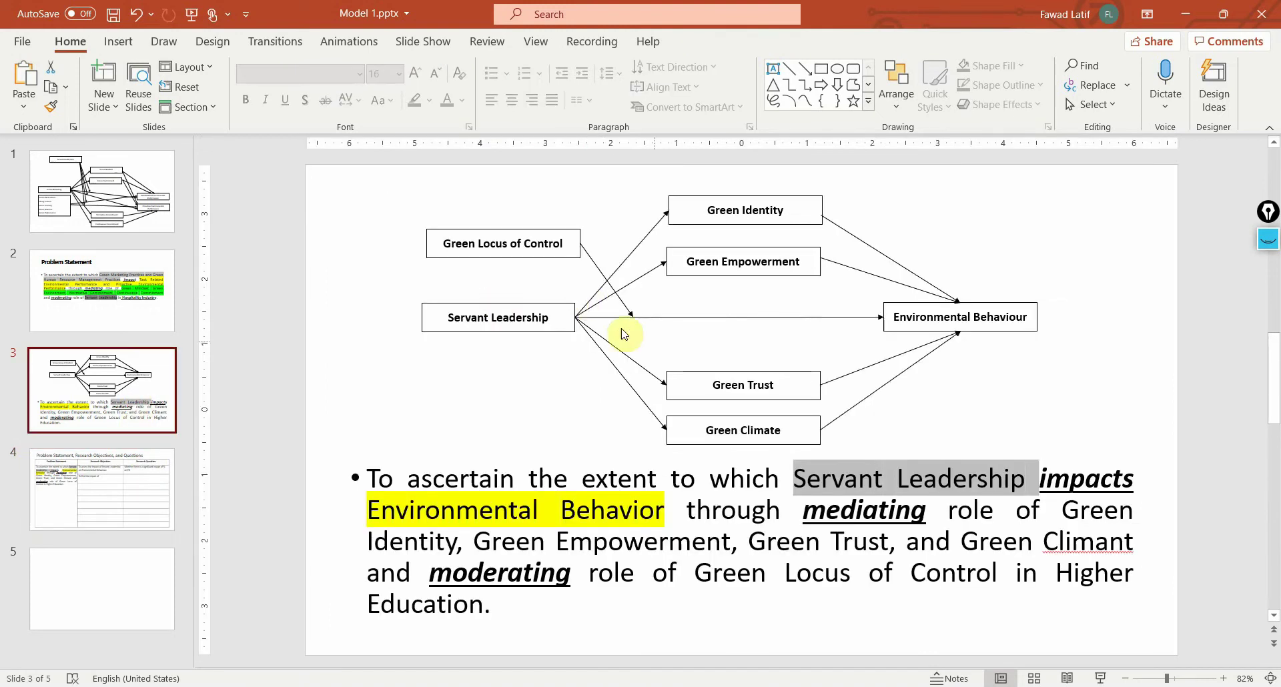
{"action": "left_click", "coordinate": [132, 510]}
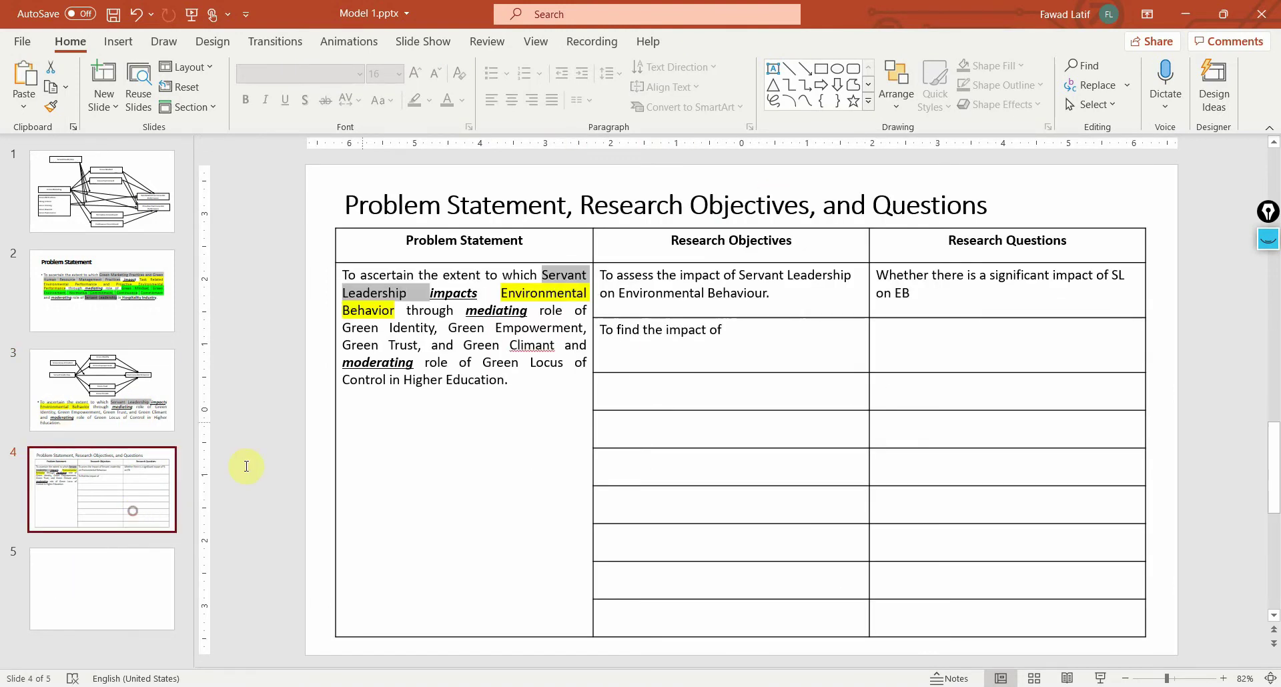
{"action": "left_click", "coordinate": [808, 337]}
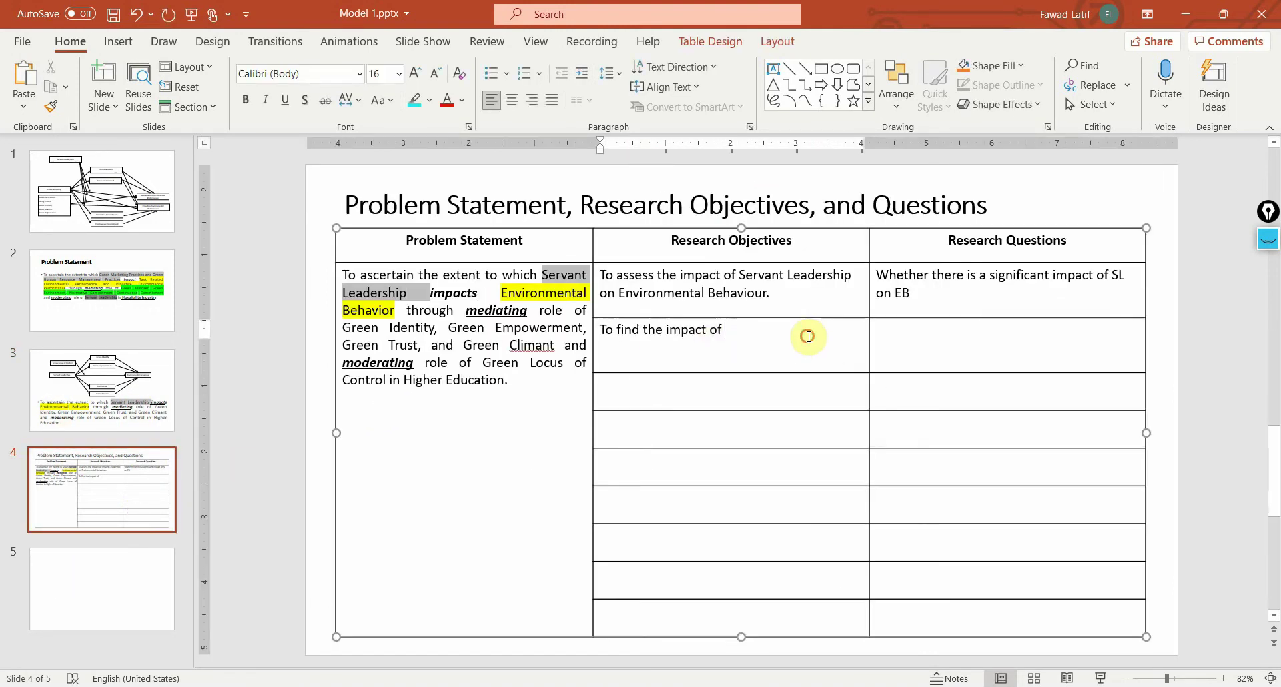
{"action": "type", "text": "SL on G"}
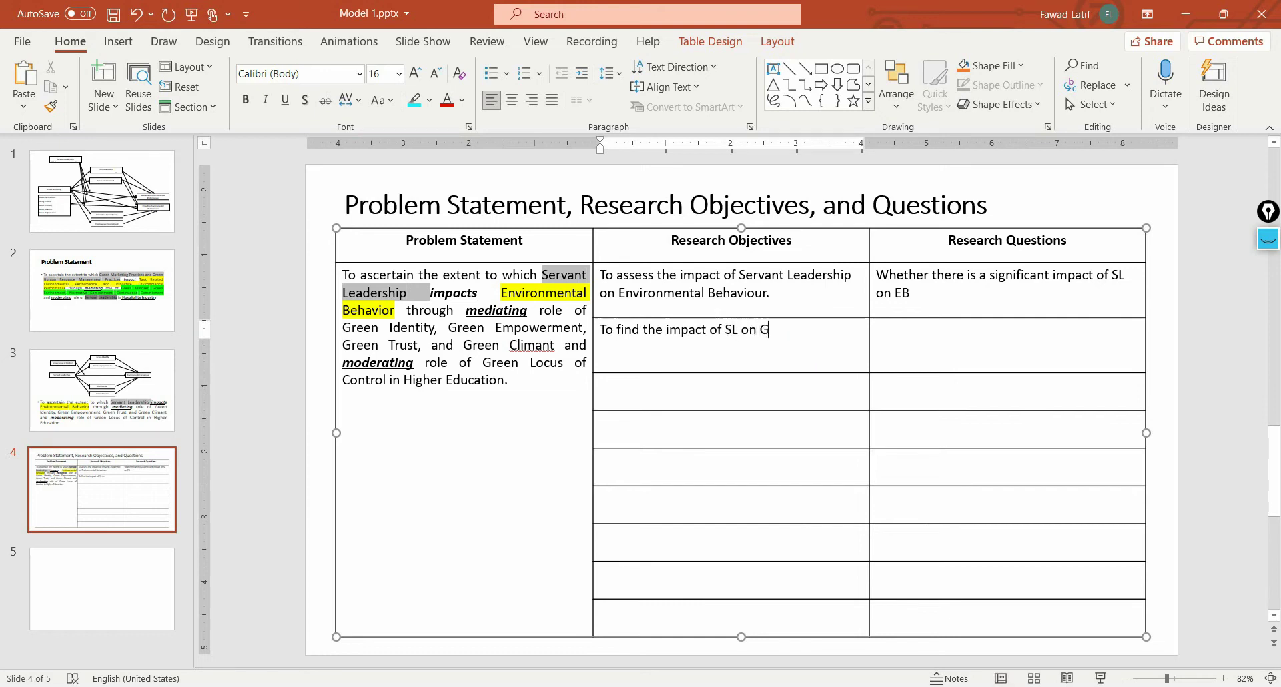
{"action": "type", "text": "I"}
{"action": "key", "text": "Tab"}
{"action": "type", "text": "Is t"}
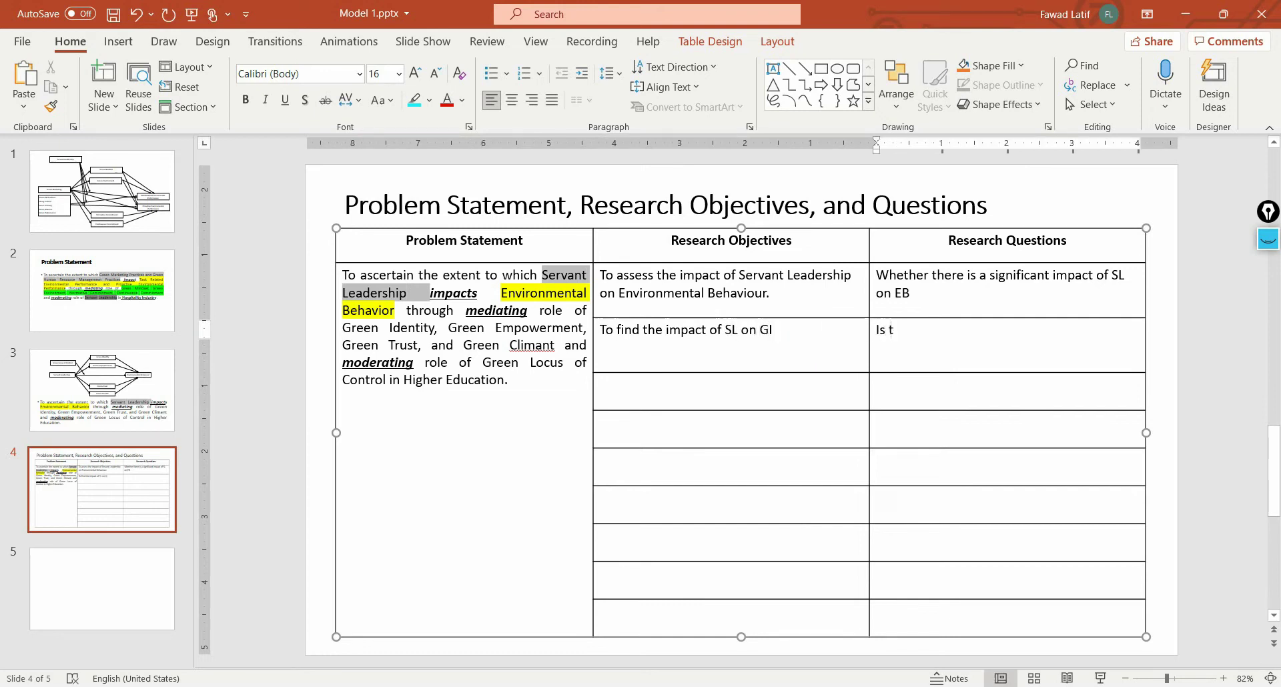
{"action": "type", "text": "here an impact of SL"}
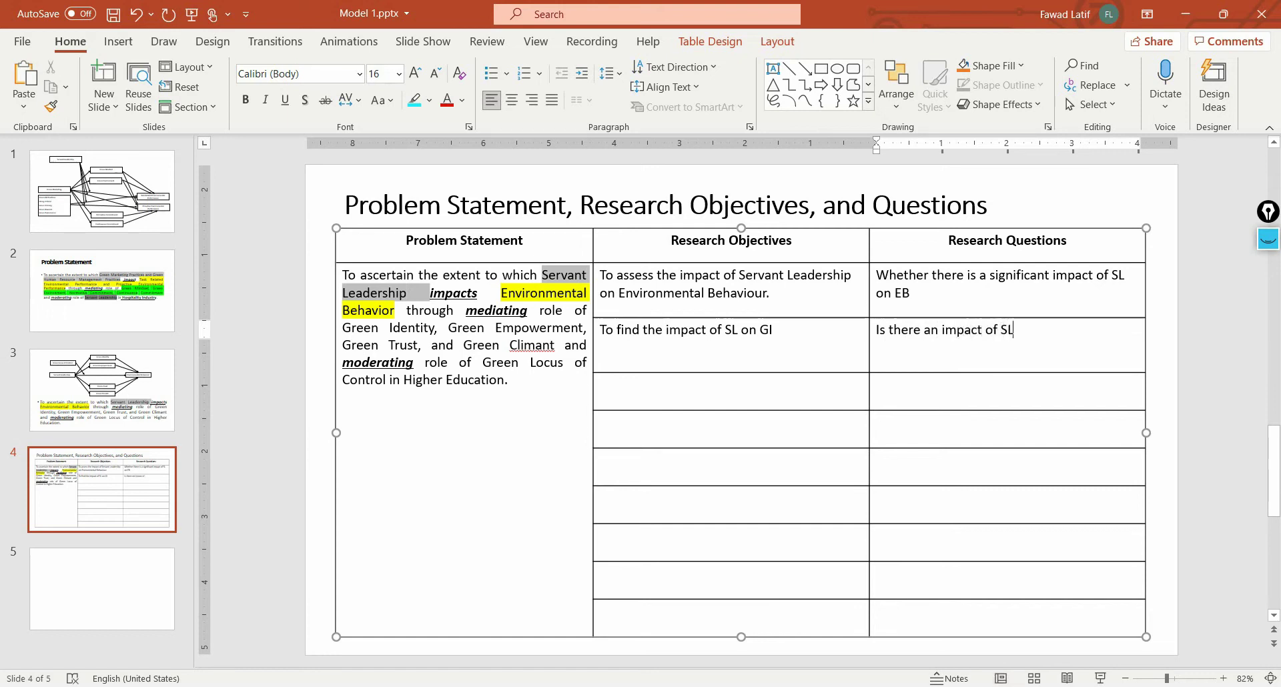
{"action": "type", "text": " on Gi?"}
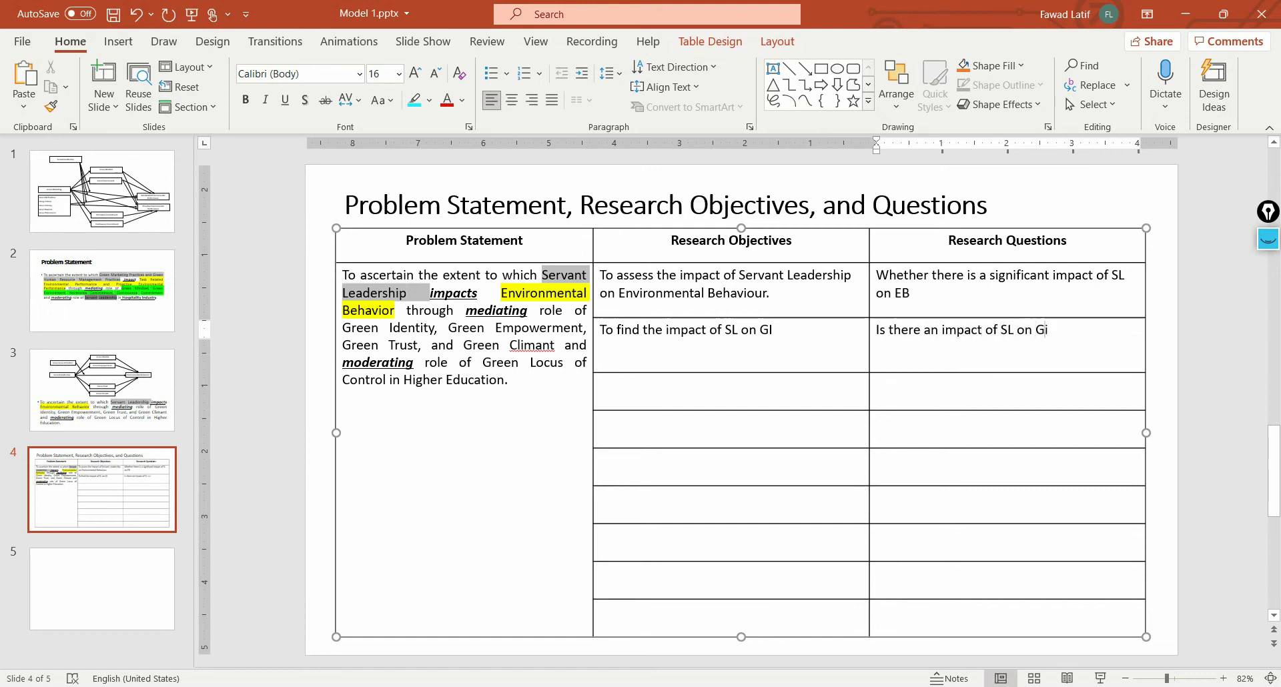